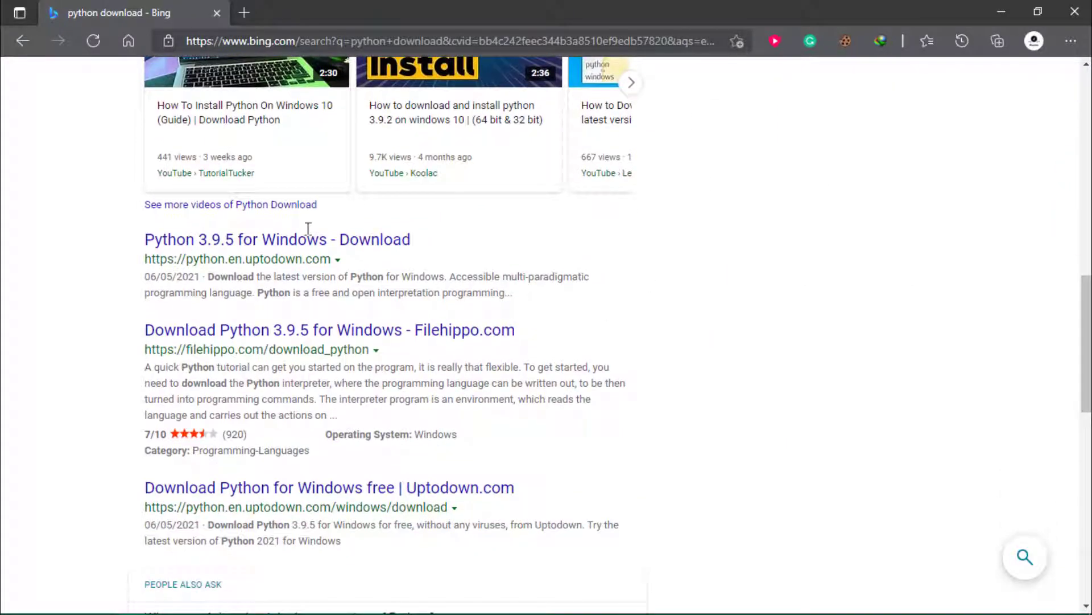
Go to the Python.org downloads page from the search results and save the Python 3.9.5 Windows installer
drag(1086, 334, 1085, 130)
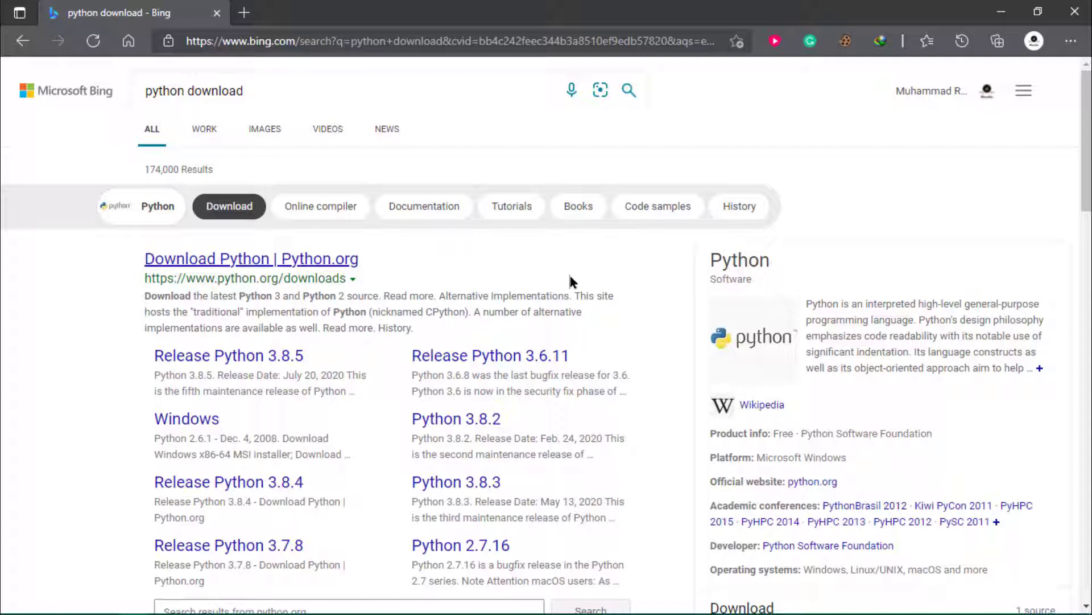
click(307, 259)
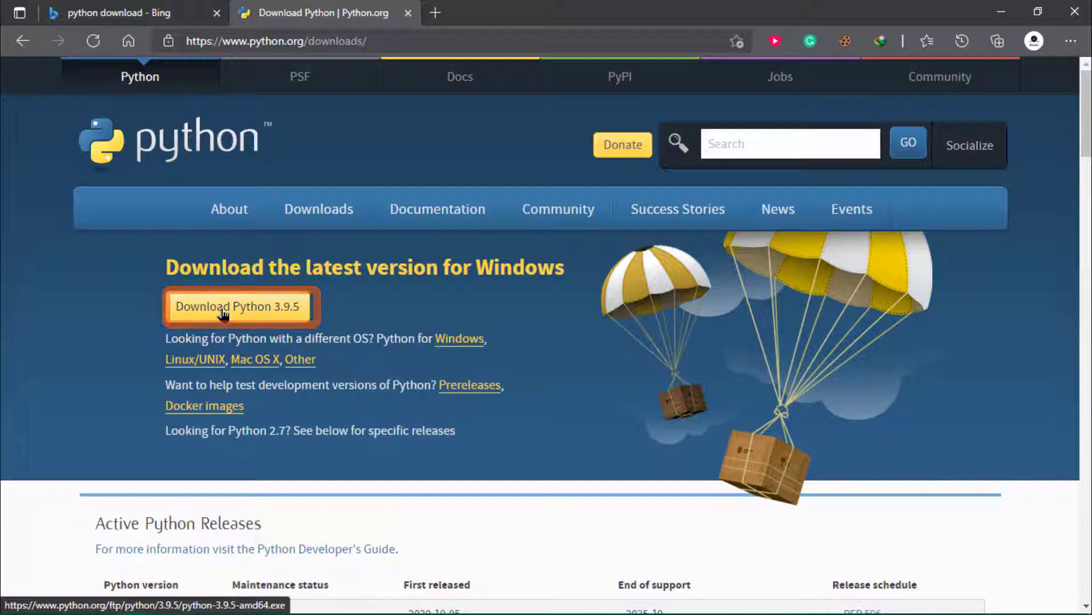
click(260, 309)
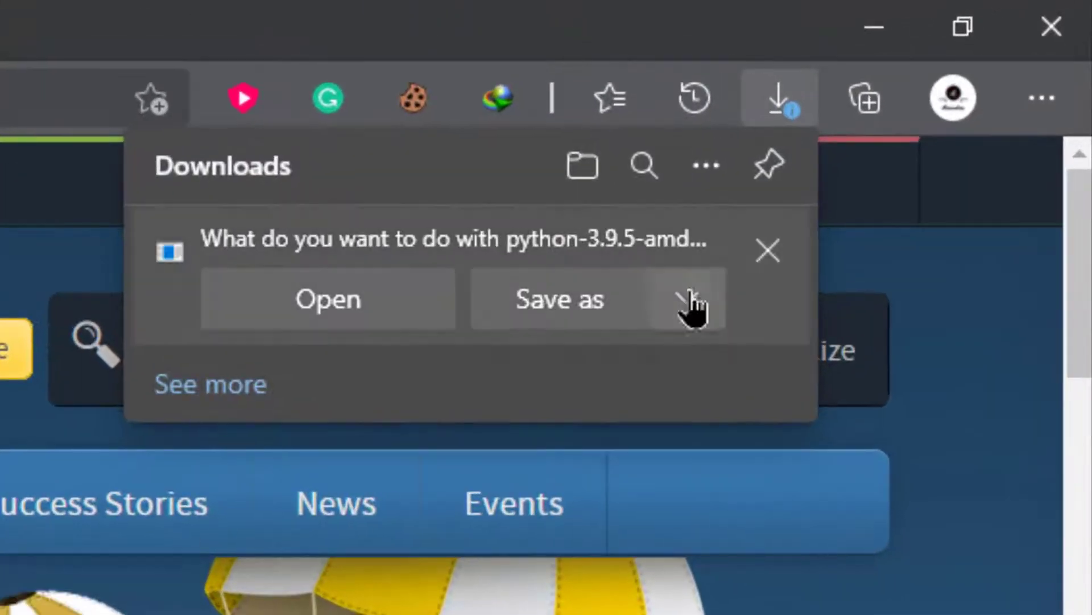
click(690, 296)
click(610, 371)
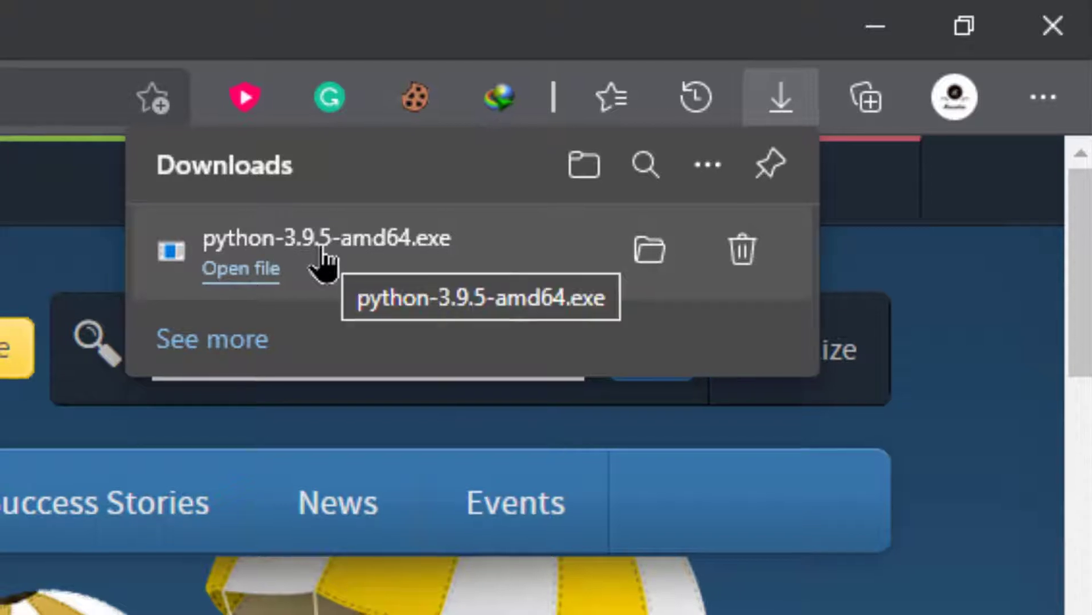
Run the python-3.9.5-amd64.exe installer, choose a customized installation and exclude the Documentation feature
click(323, 262)
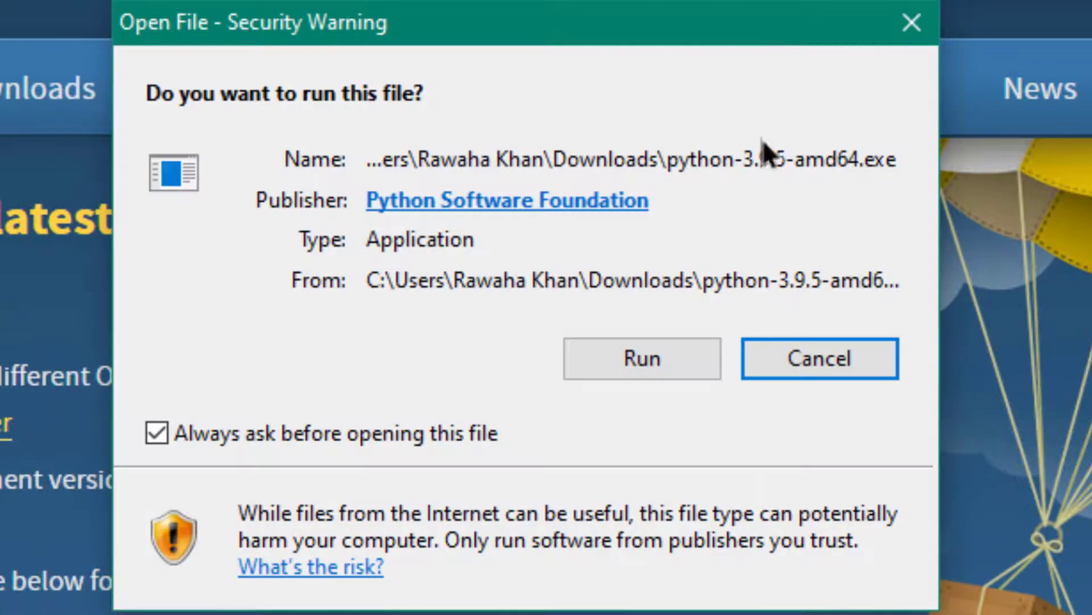
click(589, 359)
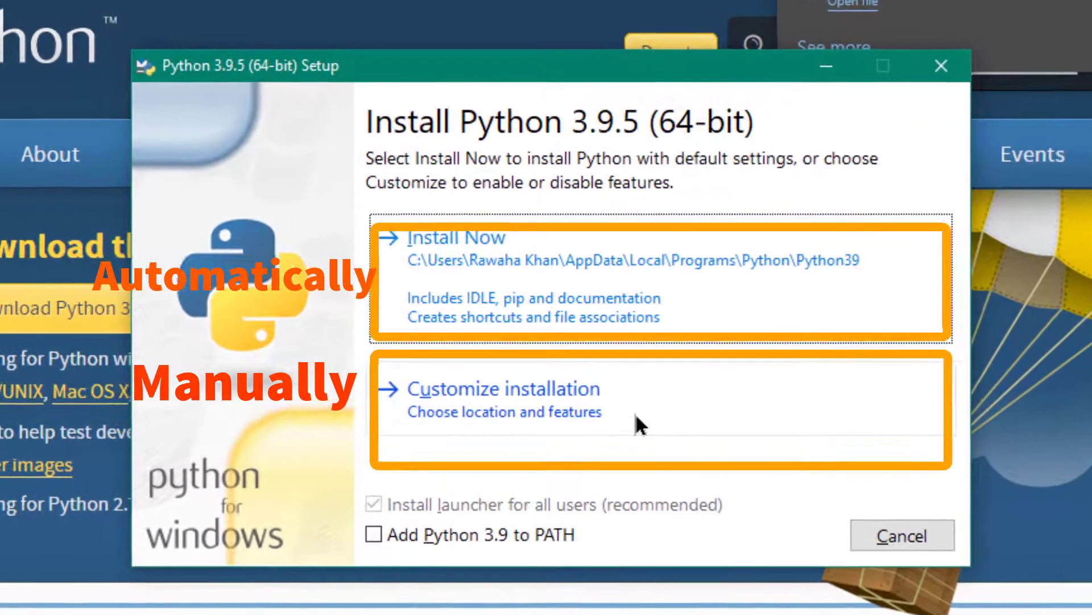
click(583, 392)
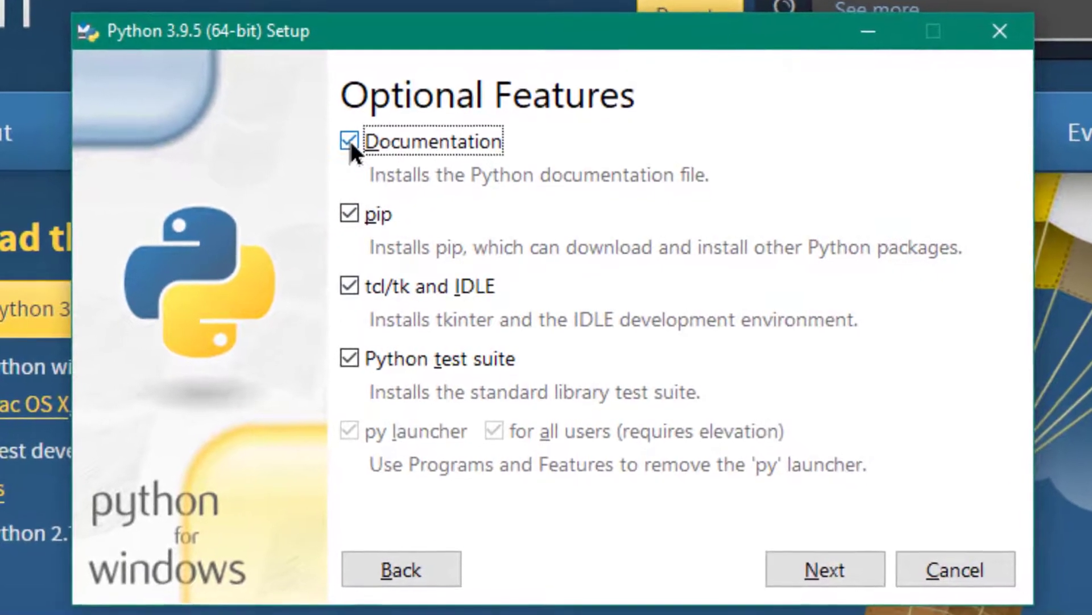
click(349, 139)
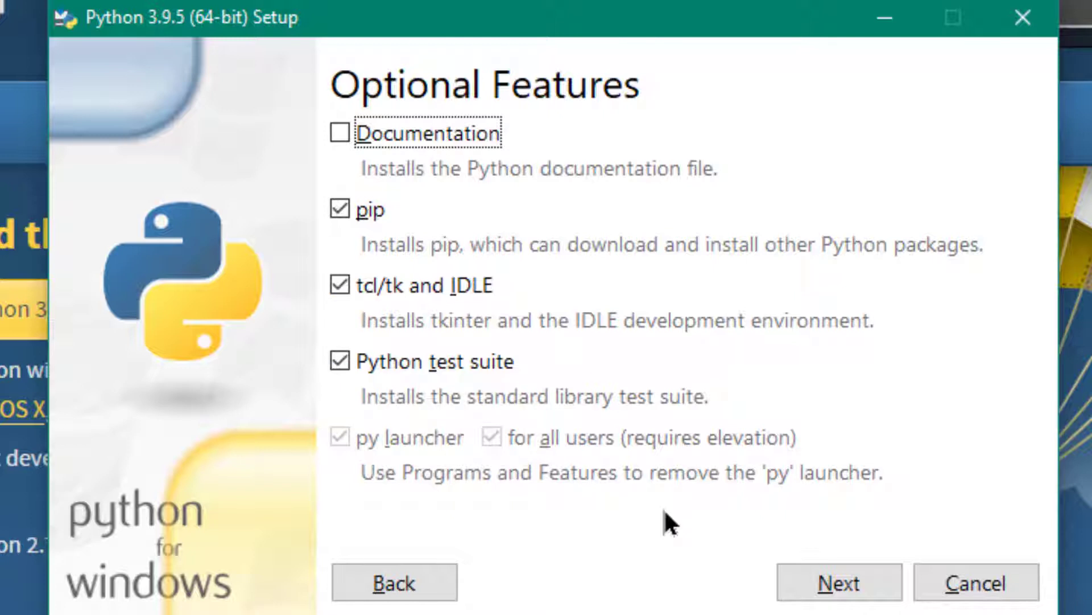
Install Python with environment variables, precompiled library, debugging symbols and debug binaries enabled for the current user, and close the setup
click(836, 583)
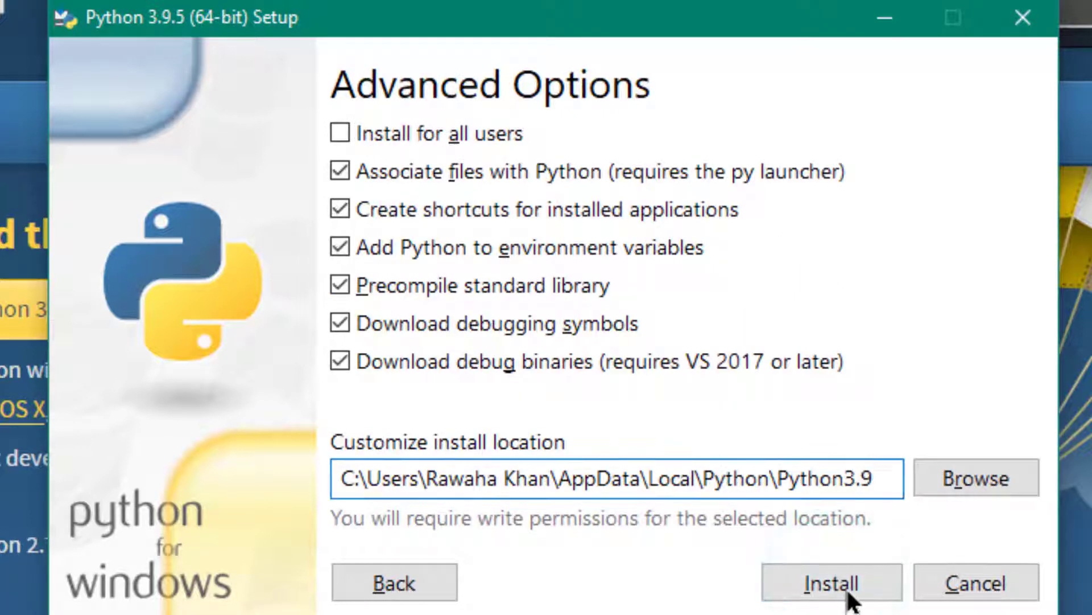
click(845, 589)
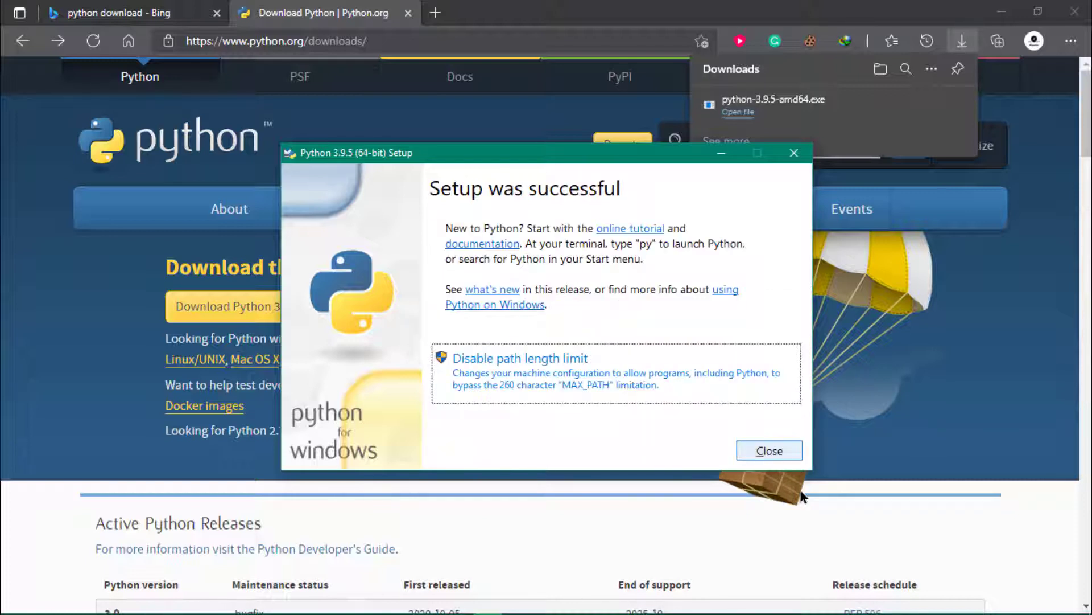
click(779, 452)
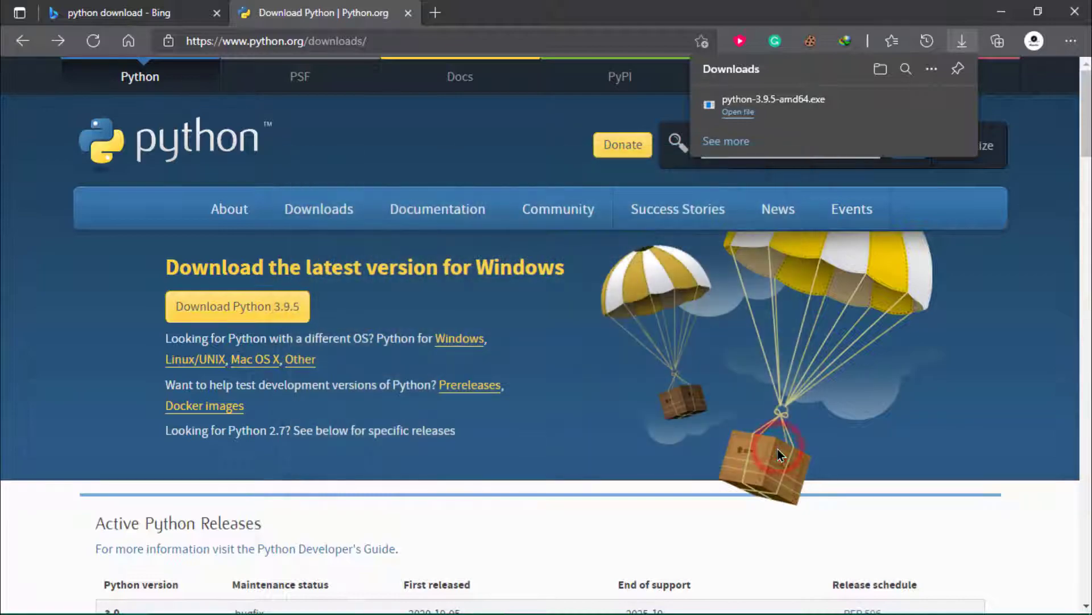
Browse the module index in Python 3.9 Module Docs, and open the IDLE (Python 3.9 64-bit) shell maximized
key(super)
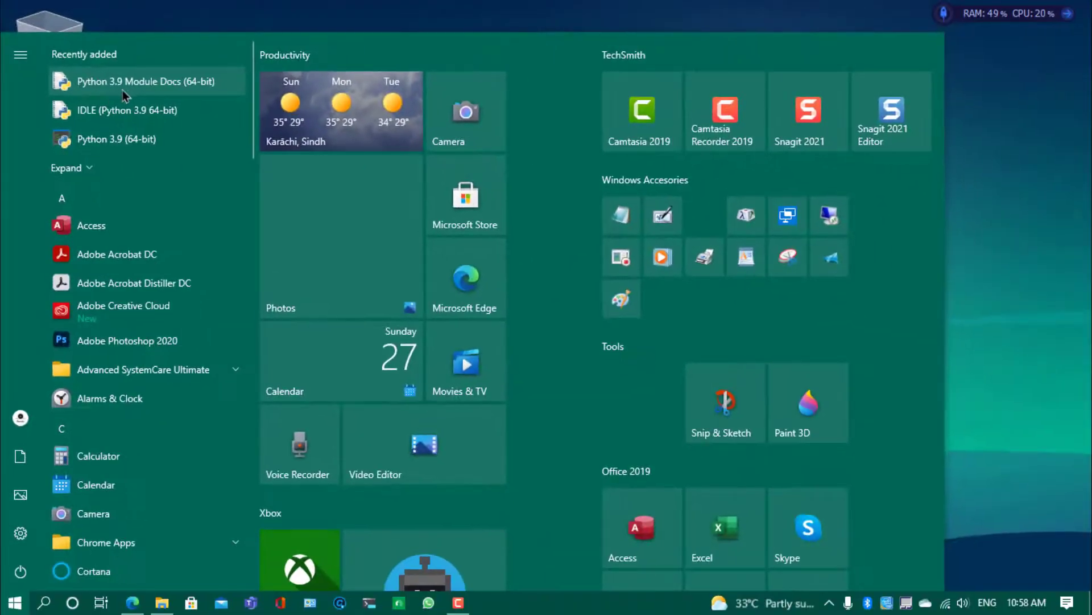
click(266, 191)
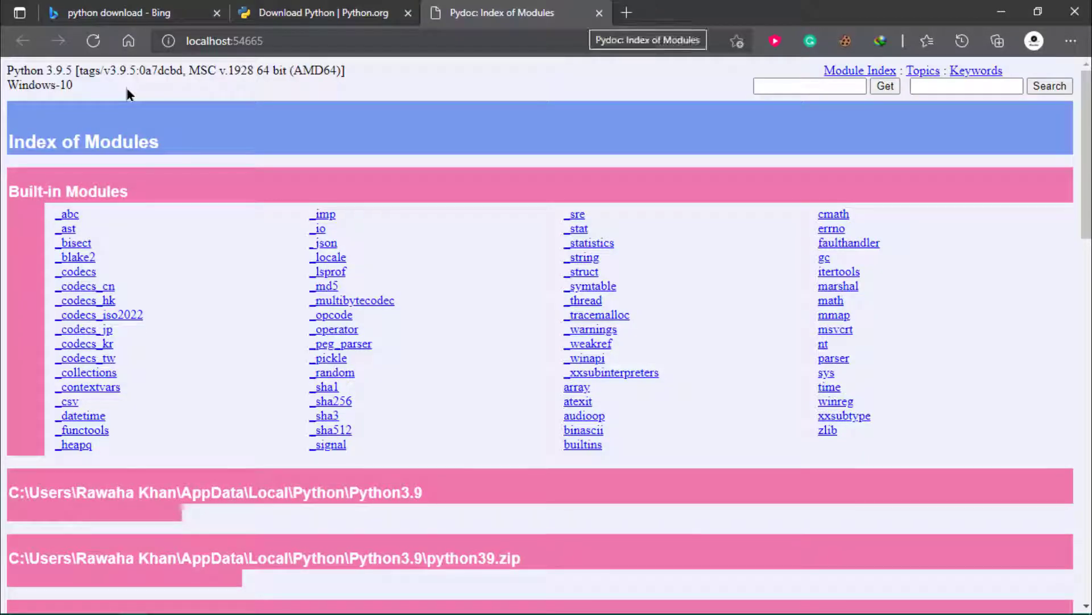
drag(1088, 163, 1088, 386)
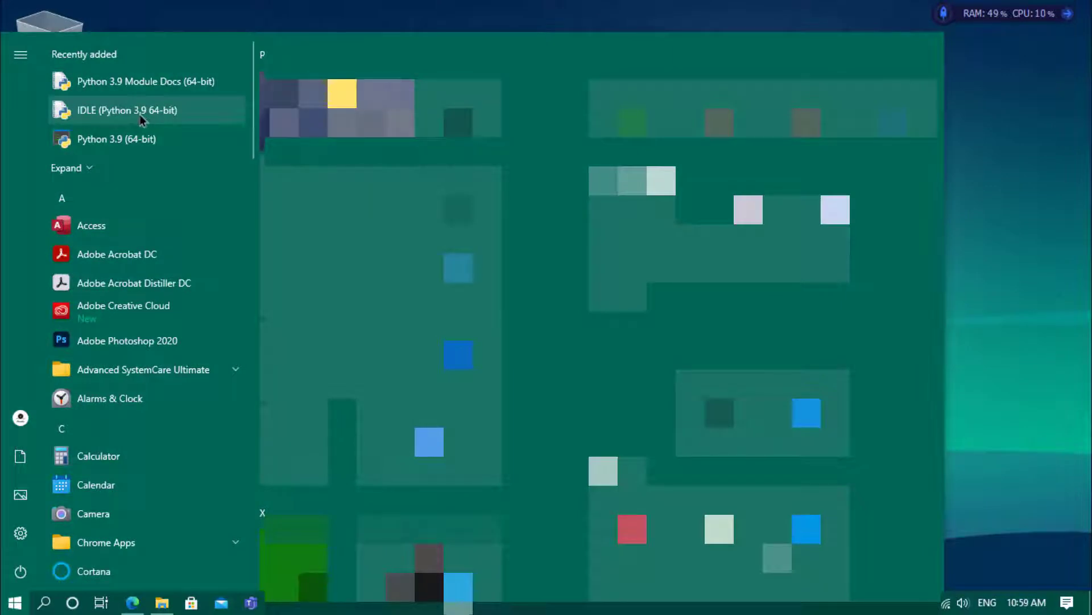
click(137, 113)
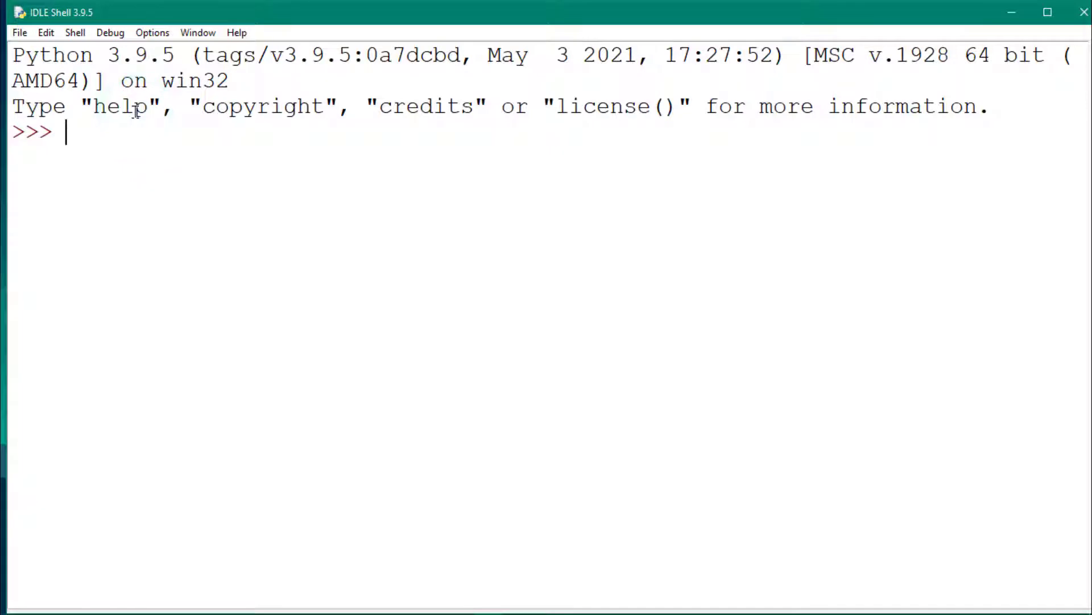
click(1048, 12)
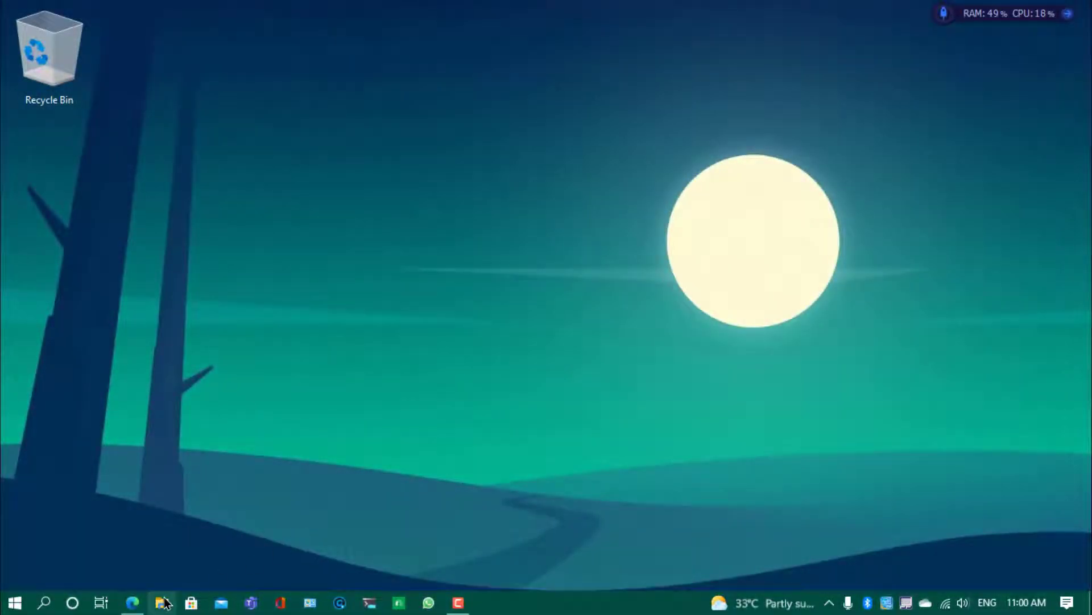
Switch to File Explorer, maximize its window and open Local Disk (C:)
click(162, 602)
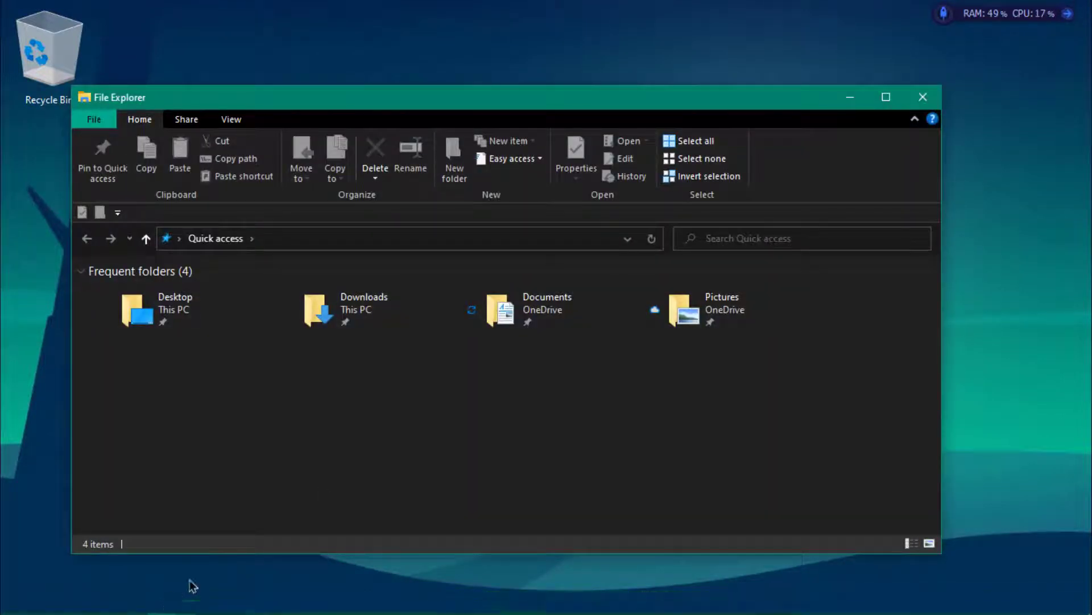
click(886, 96)
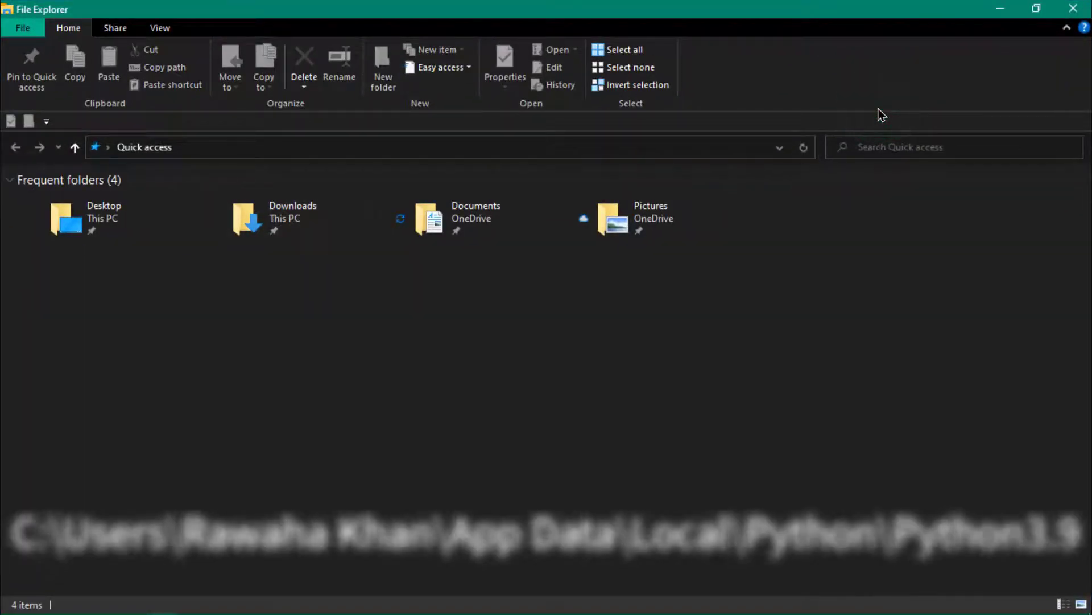
click(108, 146)
click(147, 227)
double_click(152, 348)
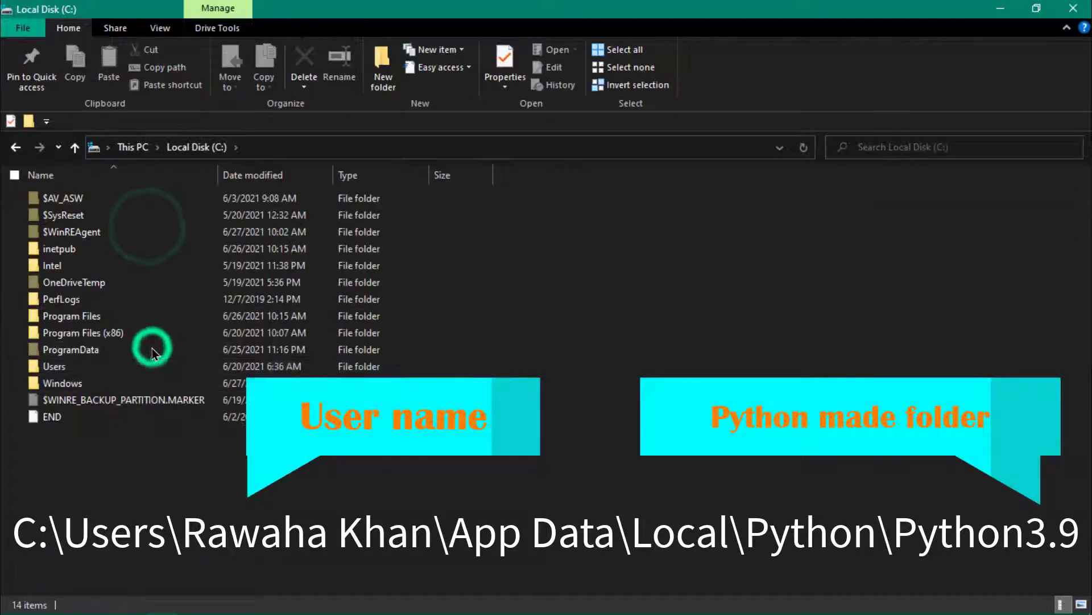
Open the Python3.9 installation folder in the current user's profile, under AppData\Local\Python
double_click(108, 366)
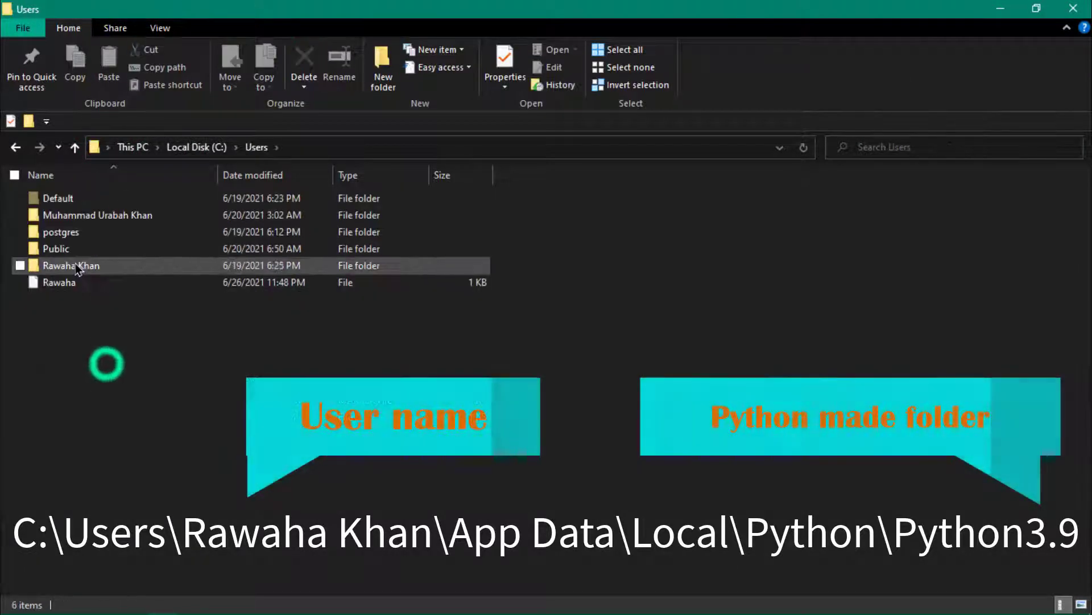
double_click(80, 264)
click(75, 255)
double_click(75, 255)
double_click(60, 200)
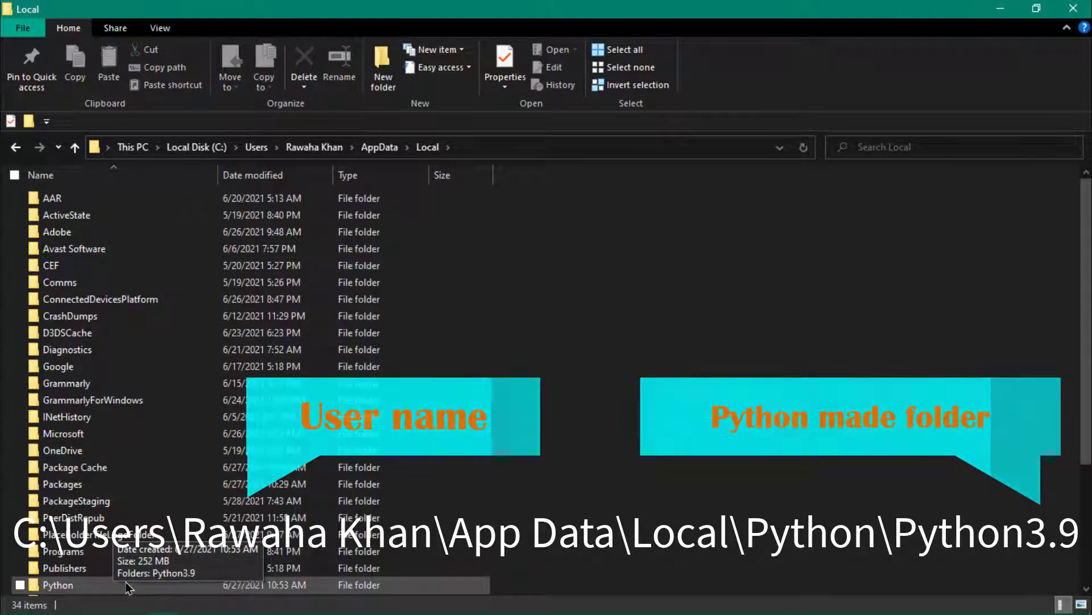
scroll(126, 588, down, 2)
double_click(111, 487)
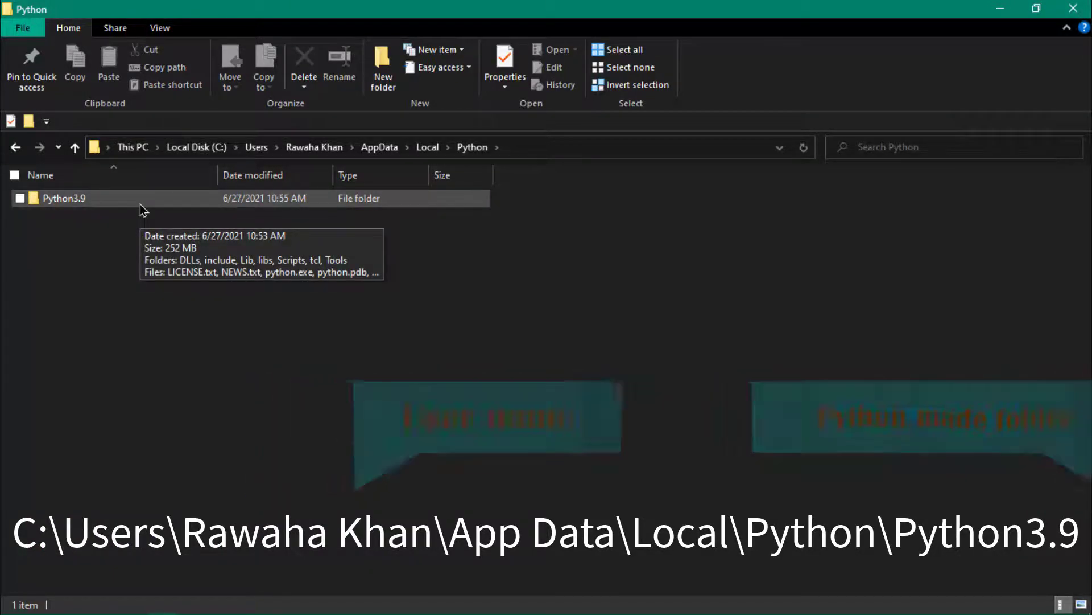
double_click(139, 202)
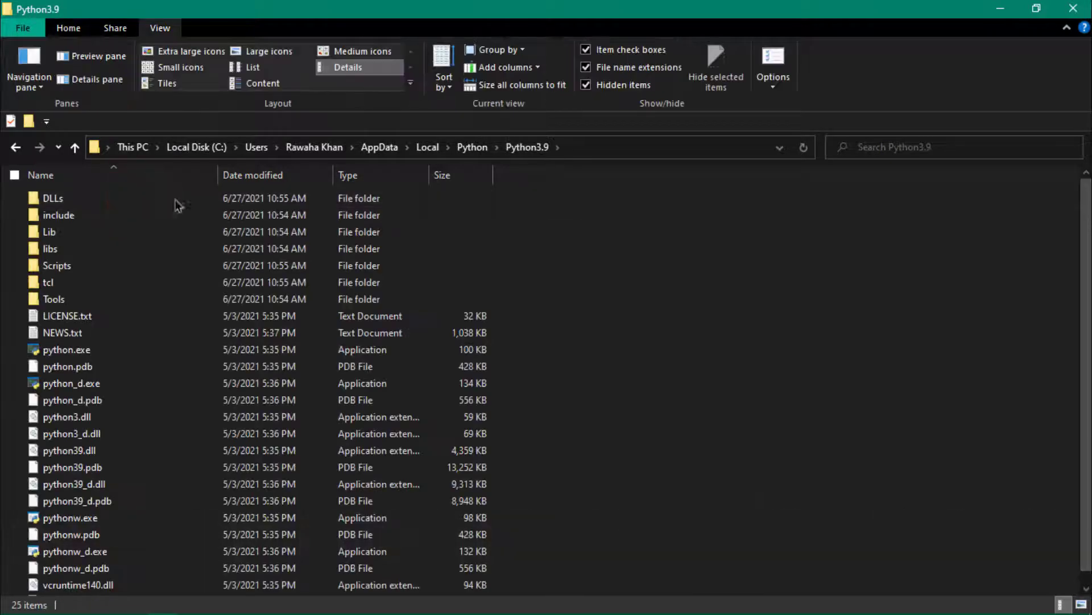
Copy the full path of the Python3.9 folder and minimize the File Explorer window
click(581, 152)
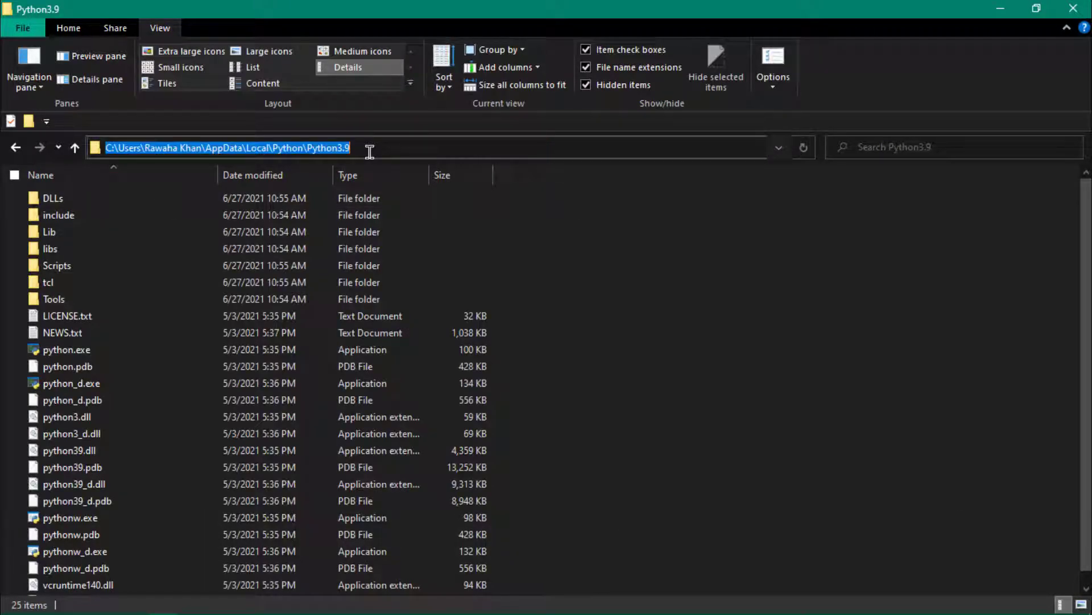
key(ctrl+c)
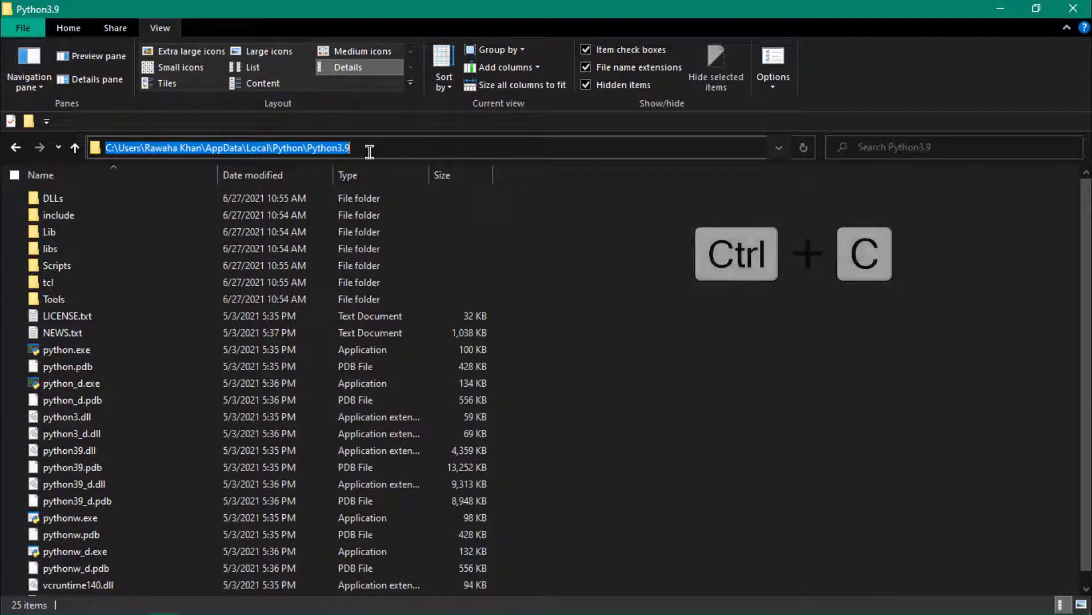
right_click(370, 152)
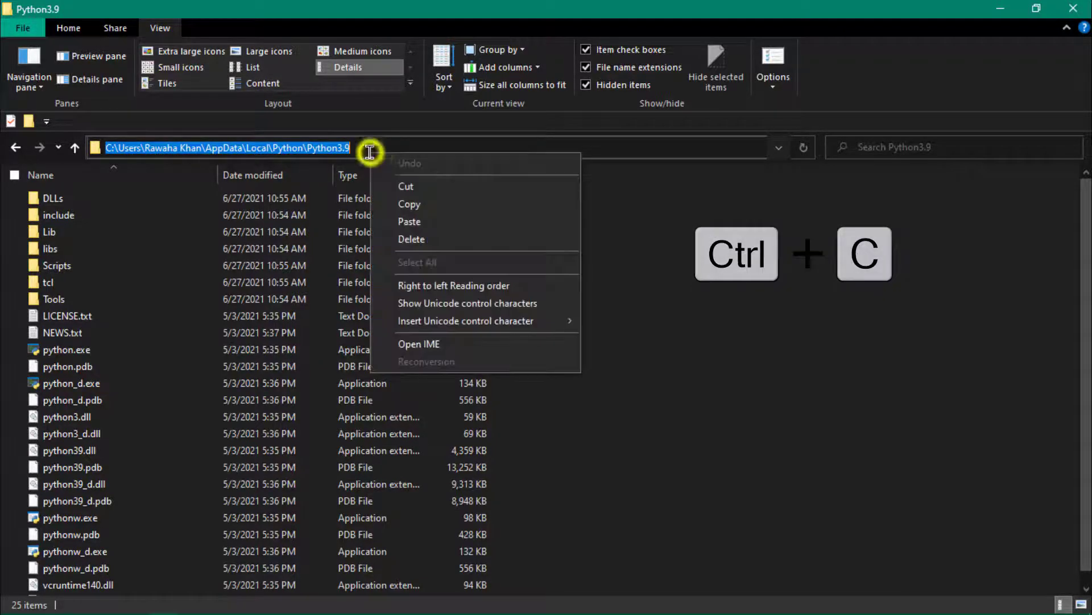
click(416, 209)
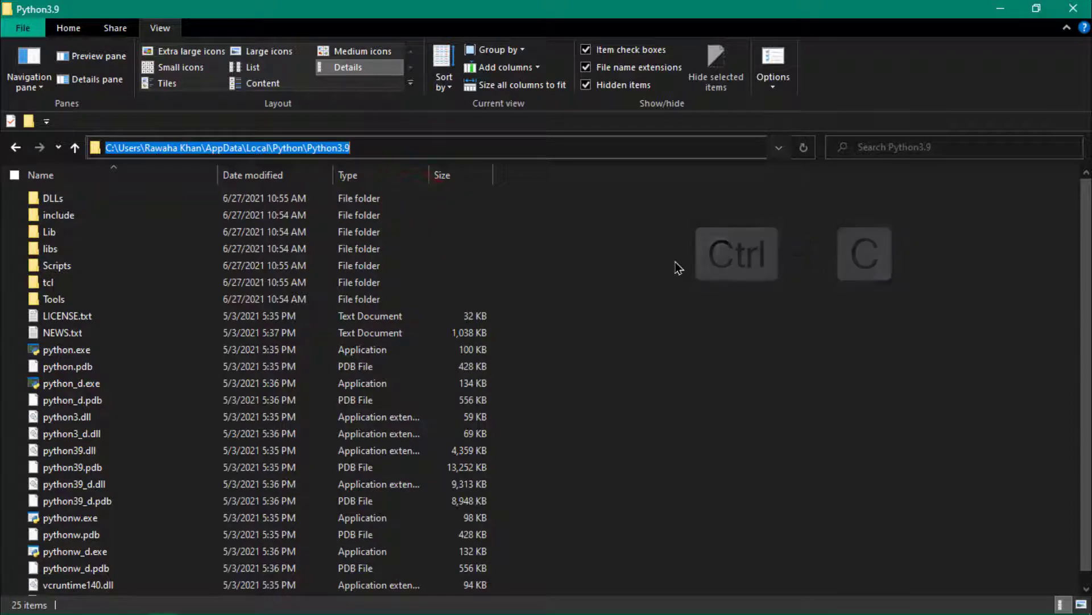
click(1006, 13)
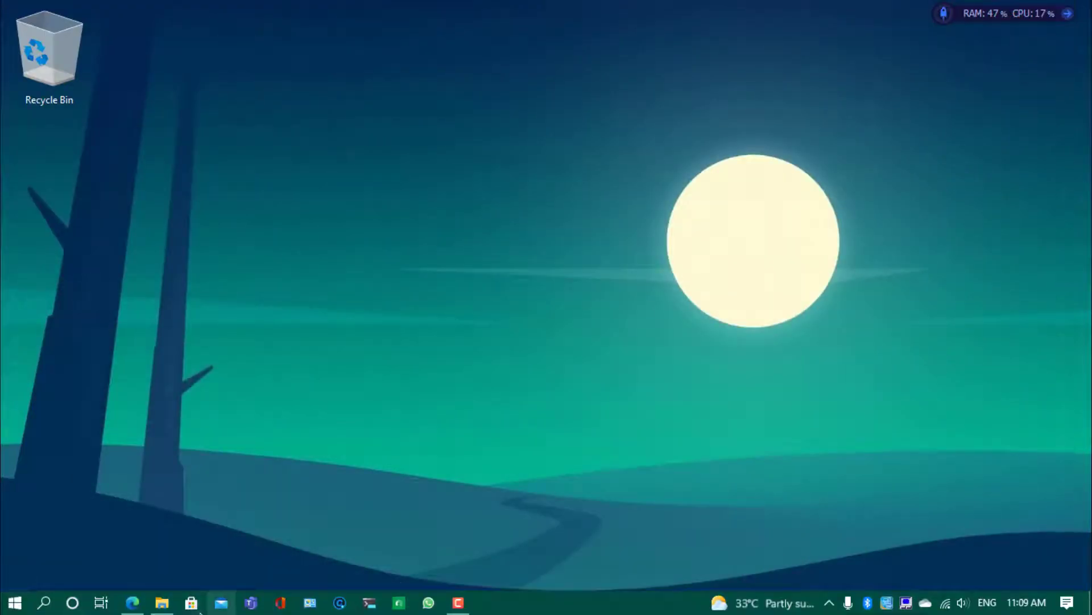
Open the Environment Variables dialog from the advanced system settings of Windows
right_click(14, 604)
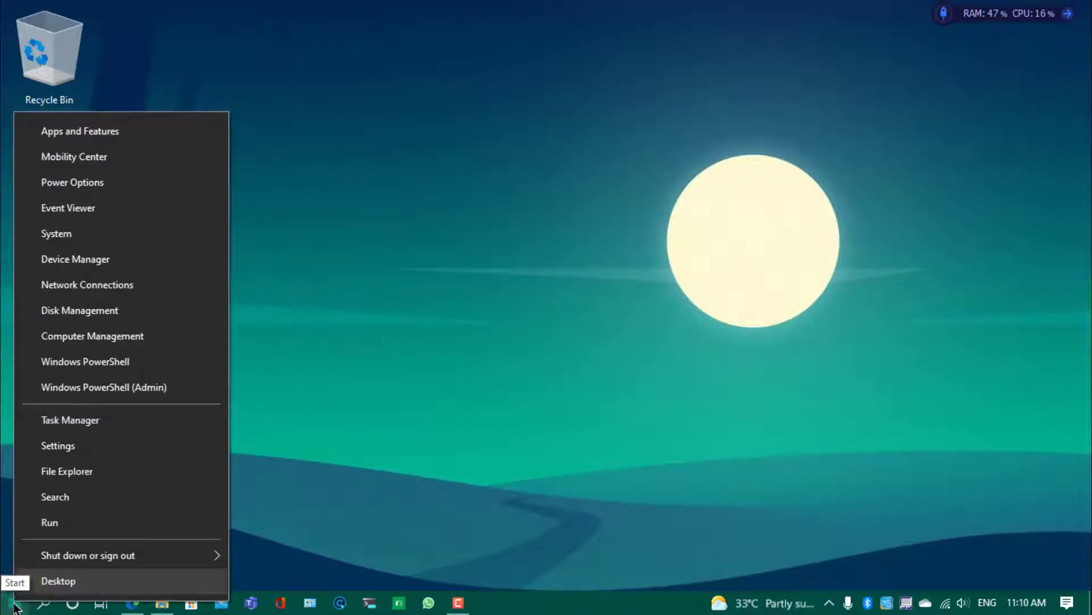
click(54, 240)
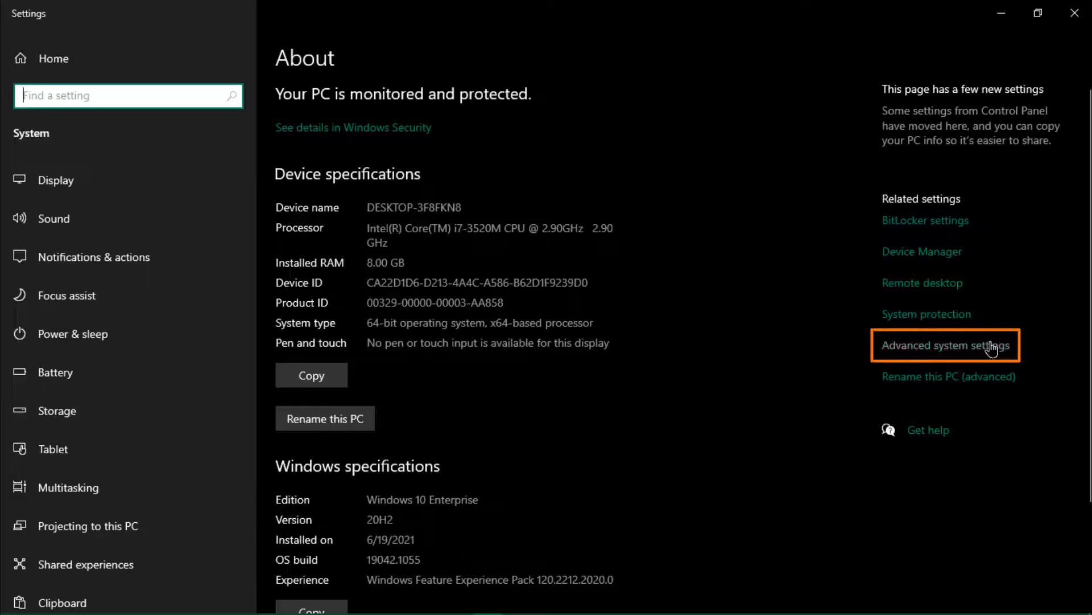
click(936, 350)
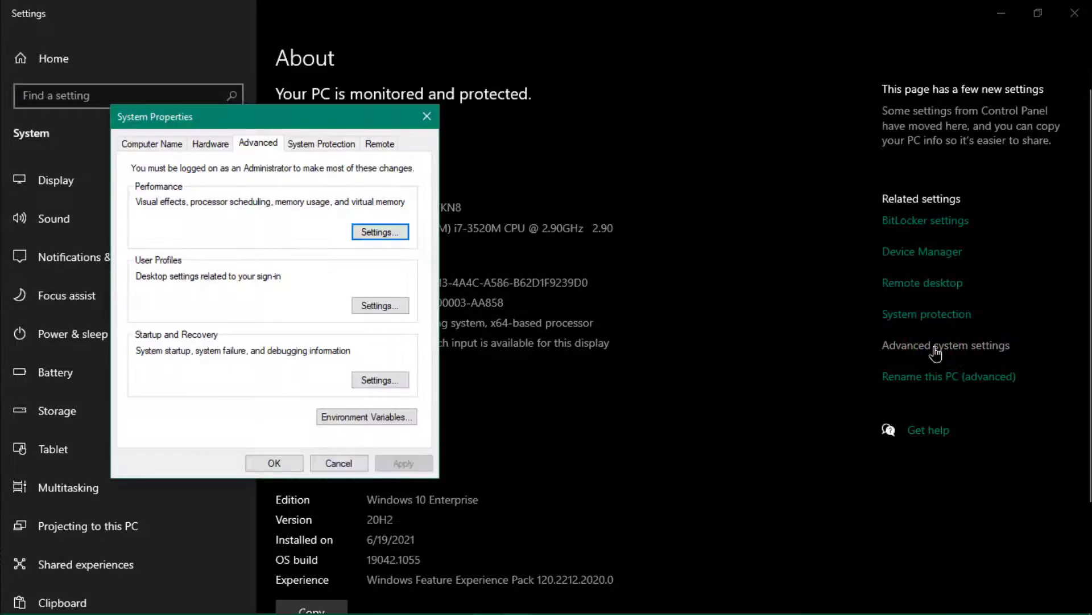
click(410, 417)
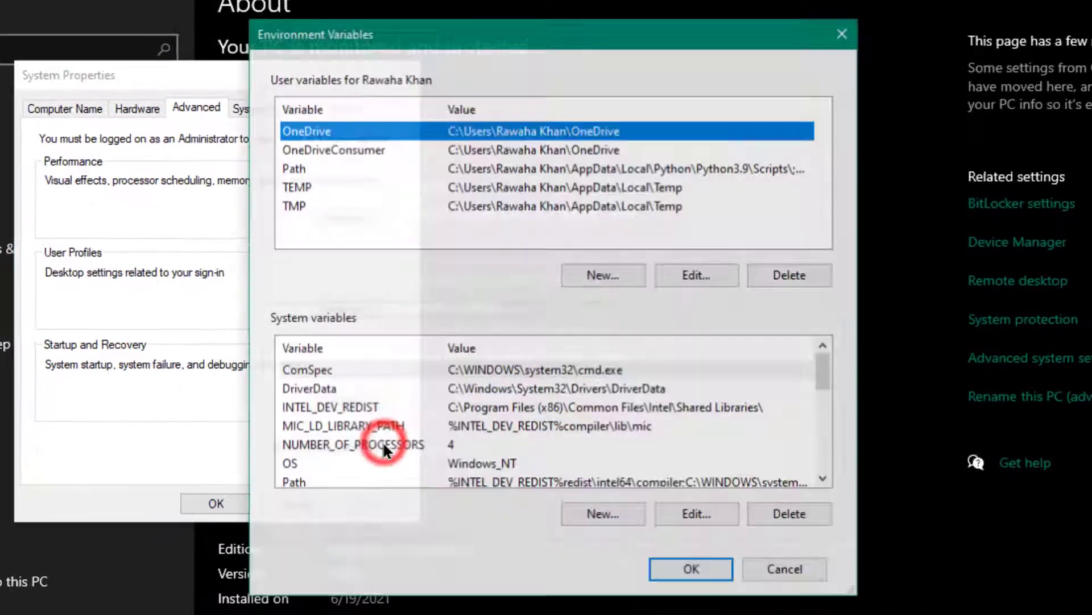
Create a system variable named Python_Home with the copied Python3.9 folder path as its value
scroll(737, 398, down, 2)
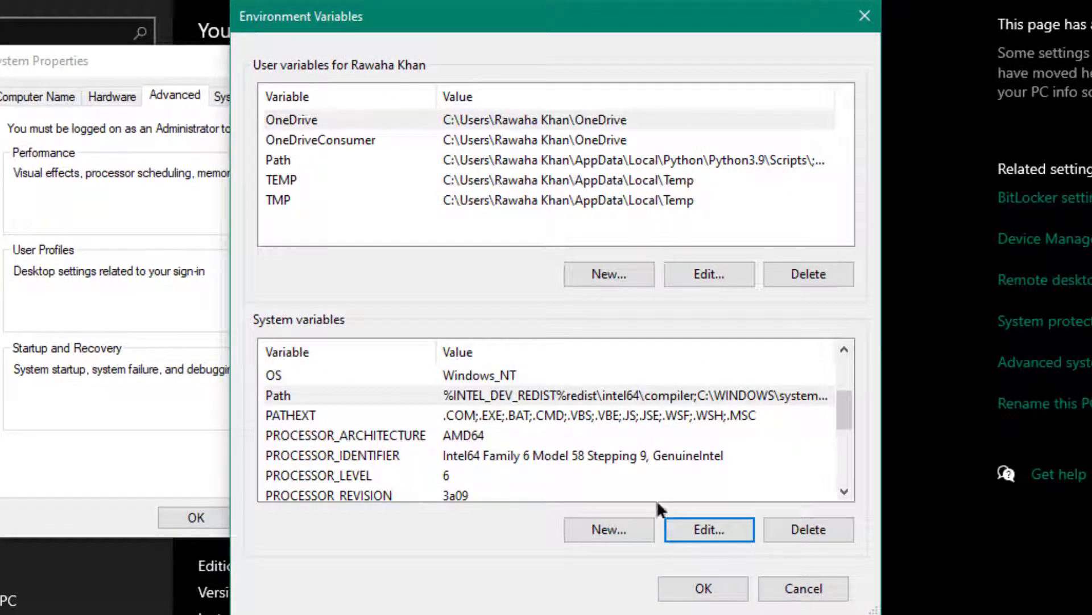
click(604, 532)
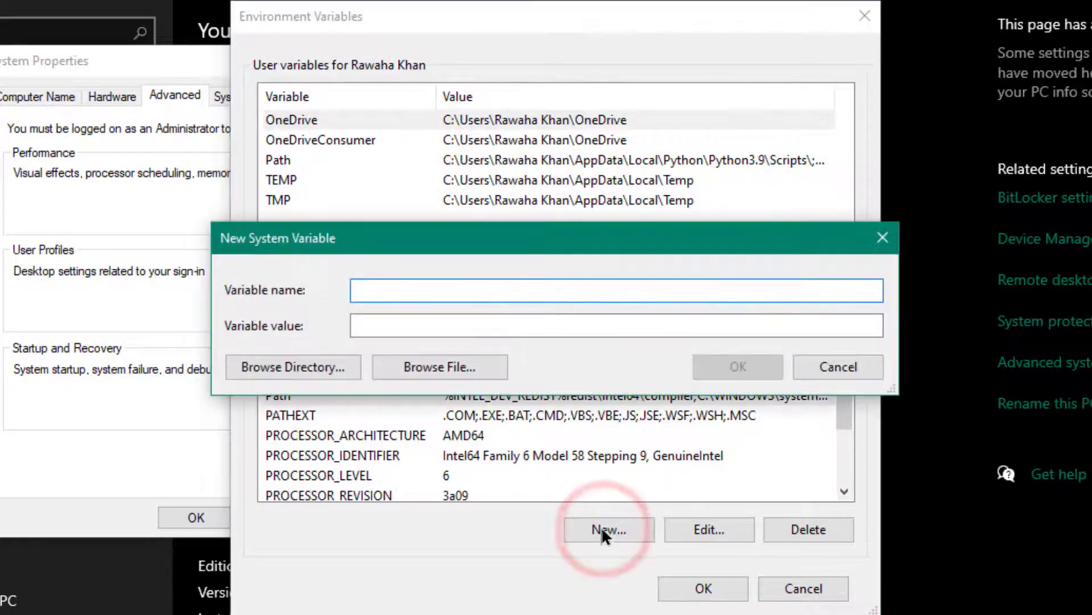
click(431, 289)
text(P)
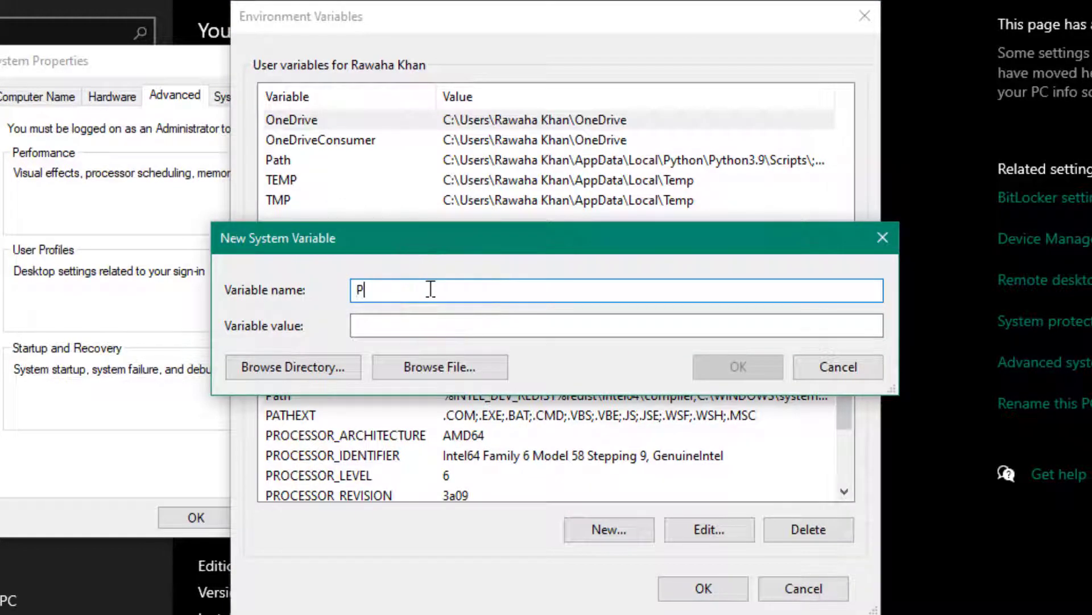
text(ython_Home)
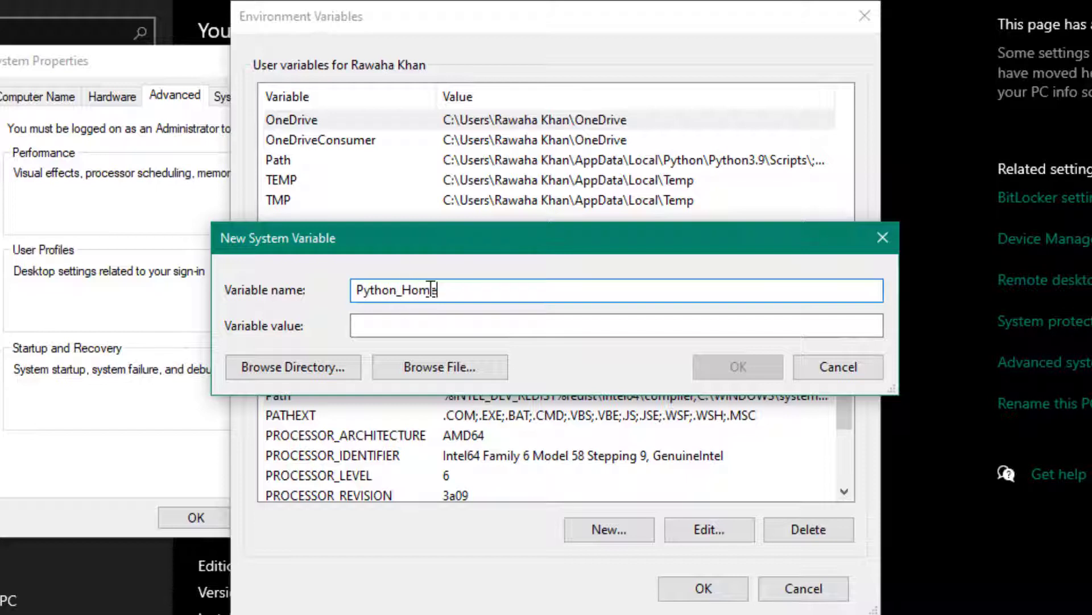
click(495, 325)
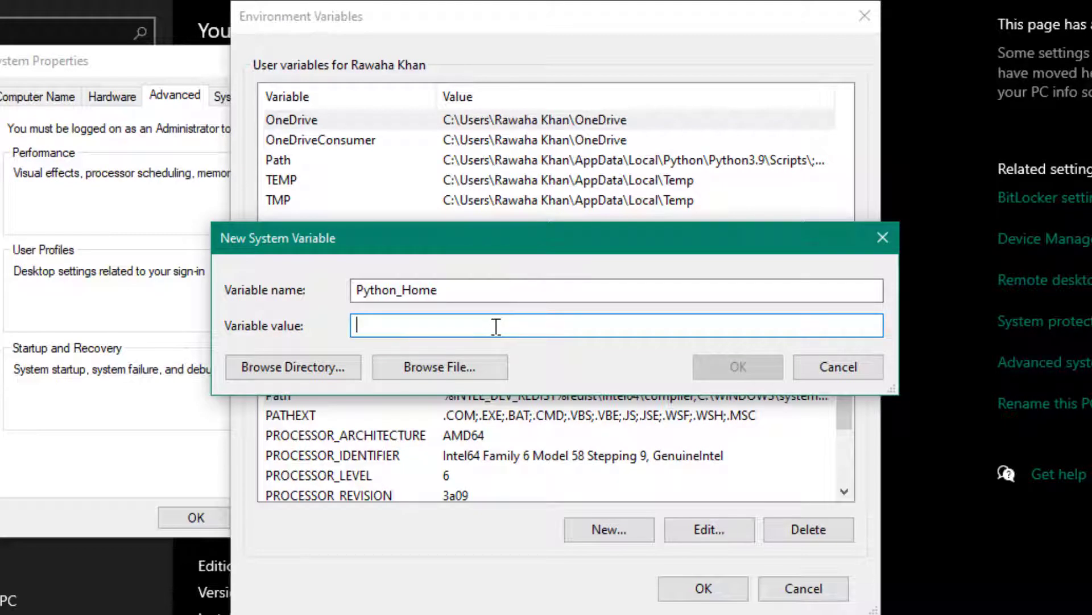
key(ctrl+v)
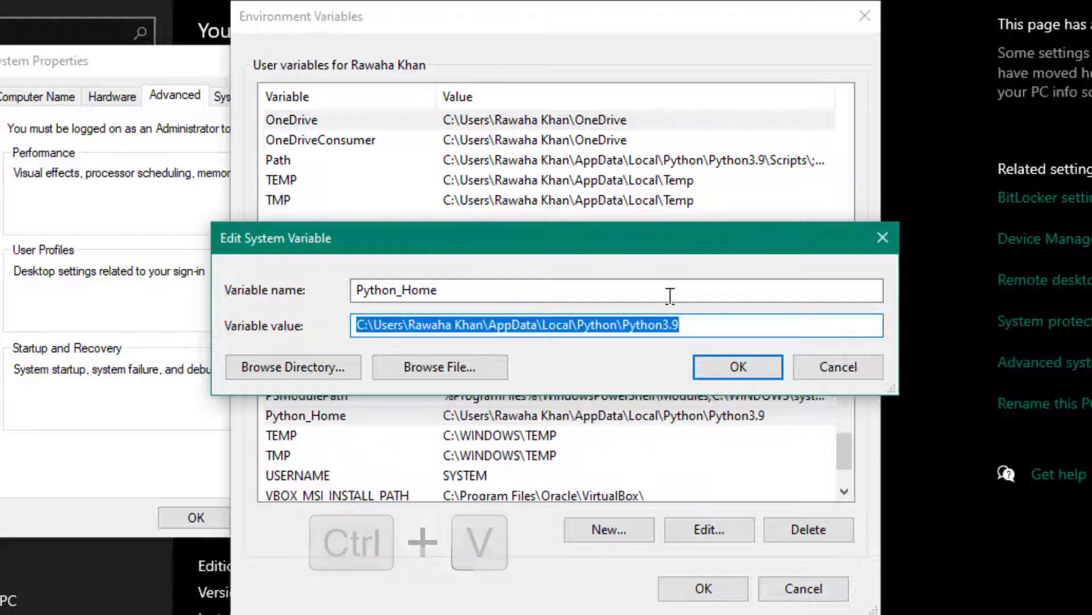
Copy the variable name Python_Home from its edit dialog and close that dialog
click(672, 296)
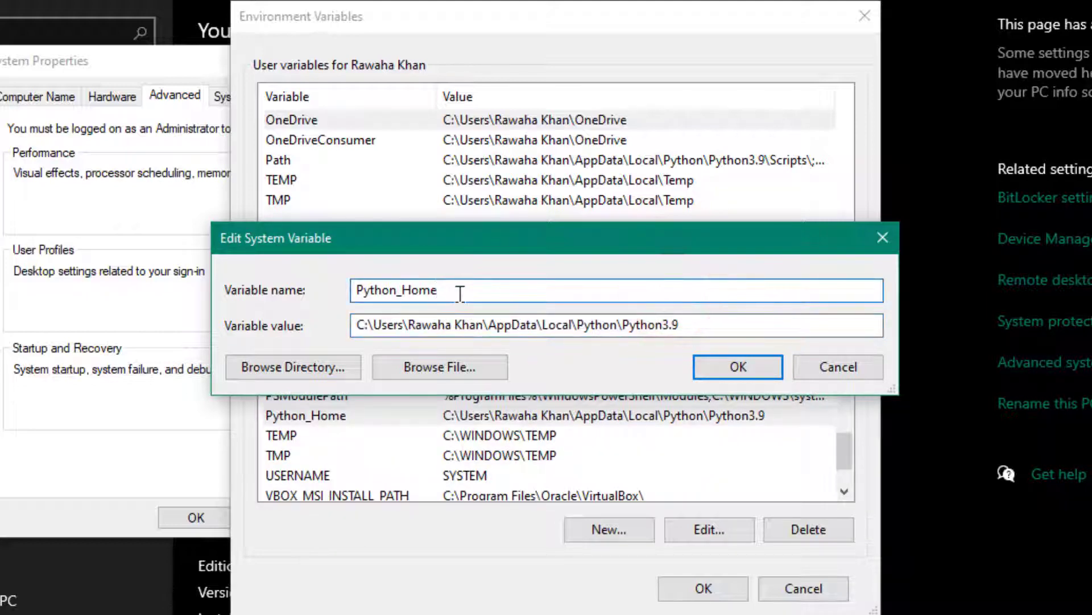
drag(461, 293, 345, 292)
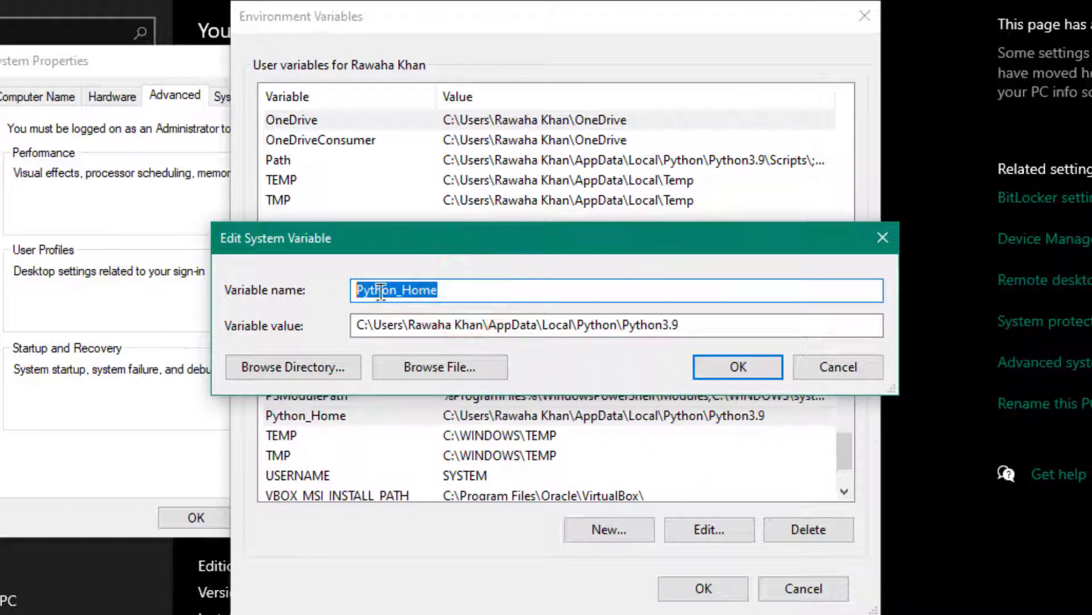
right_click(383, 292)
click(431, 363)
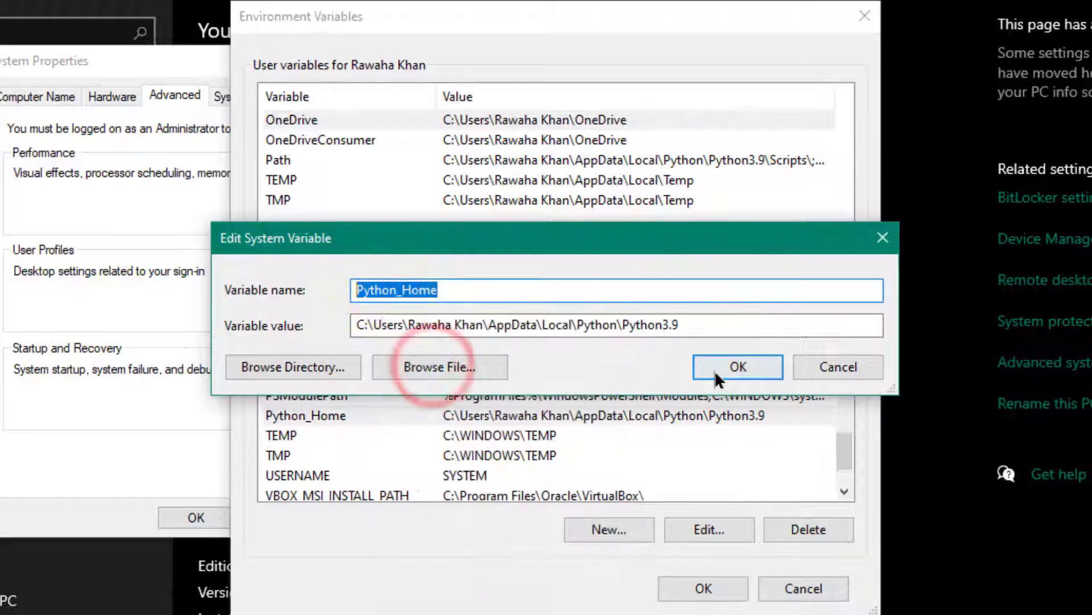
click(718, 368)
Add a new entry %Python_Home% to the system Path variable, using the copied variable name
scroll(483, 434, up, 3)
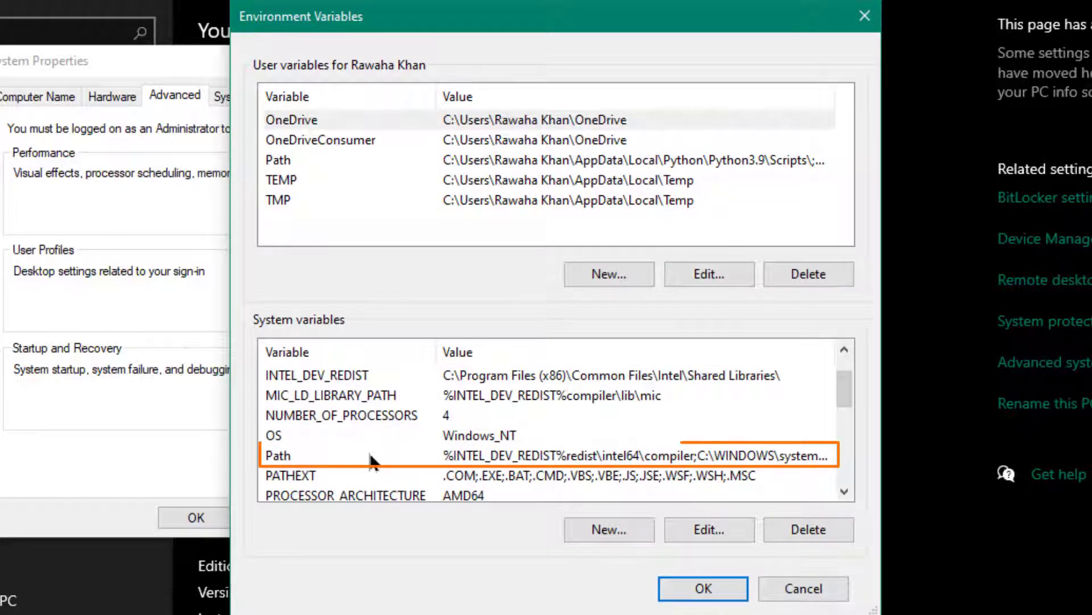
click(302, 455)
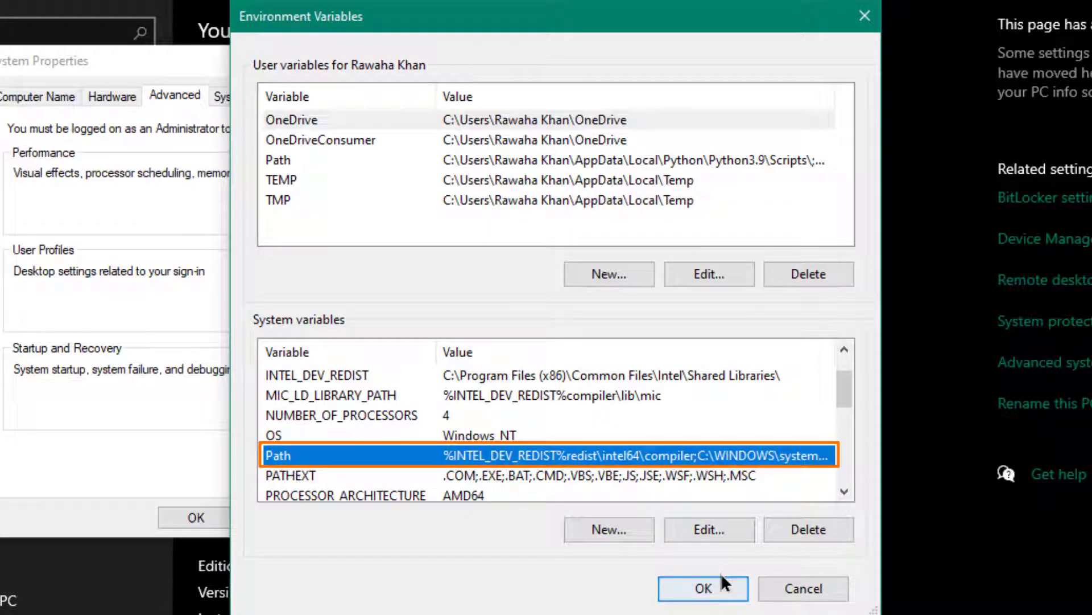
click(695, 531)
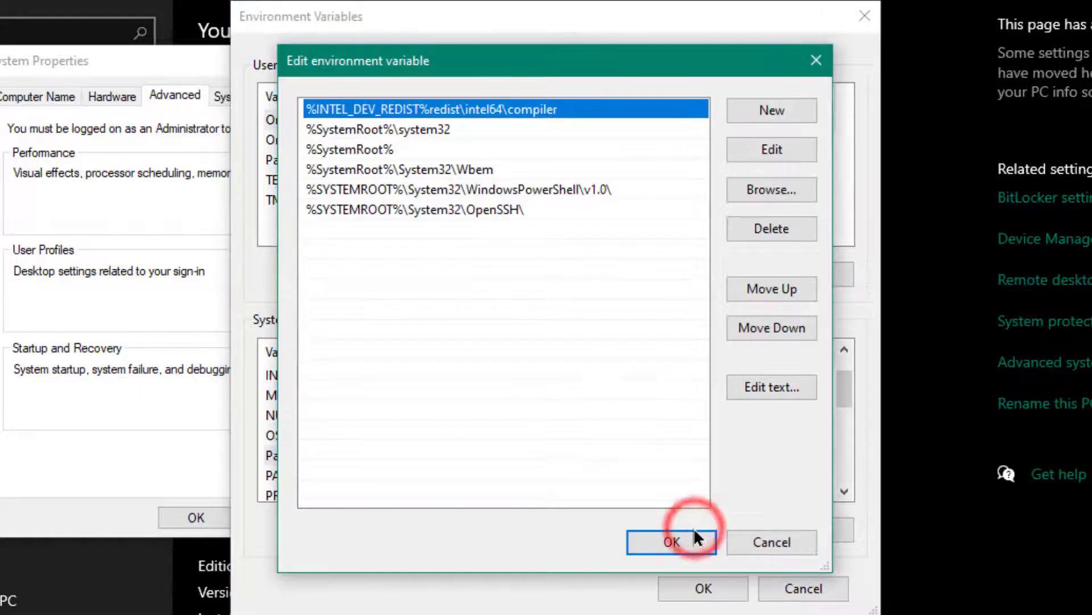
click(454, 286)
click(791, 109)
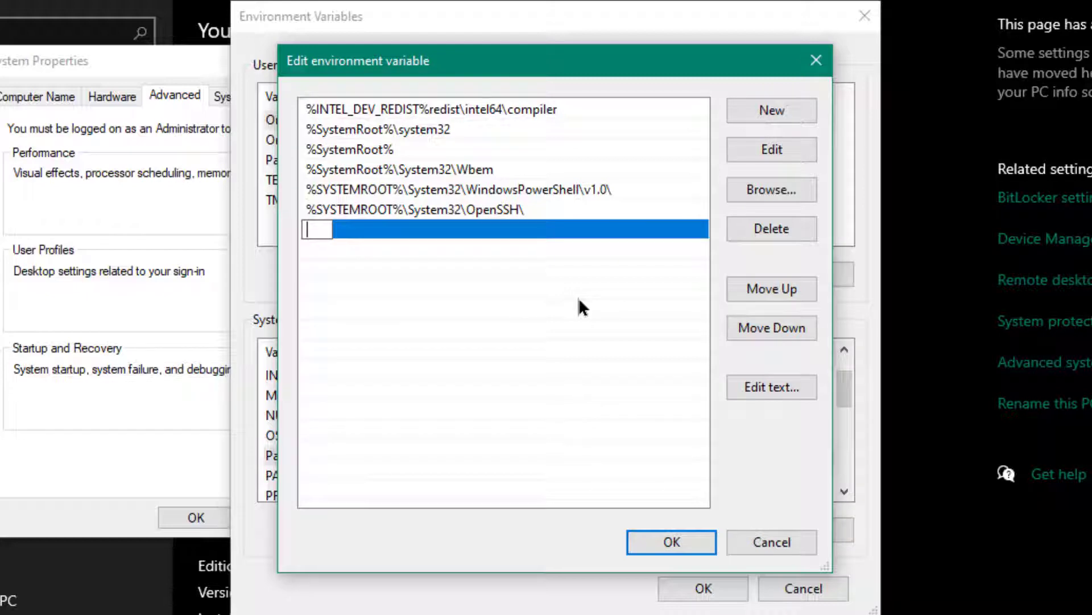
text(%%)
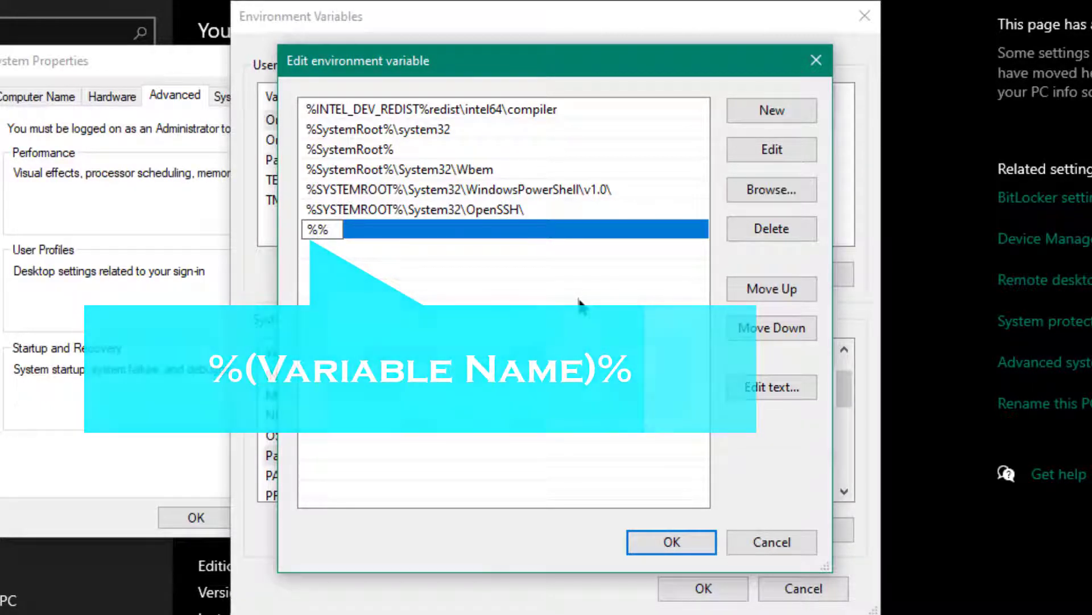
drag(584, 58, 1091, 107)
drag(981, 110, 507, 63)
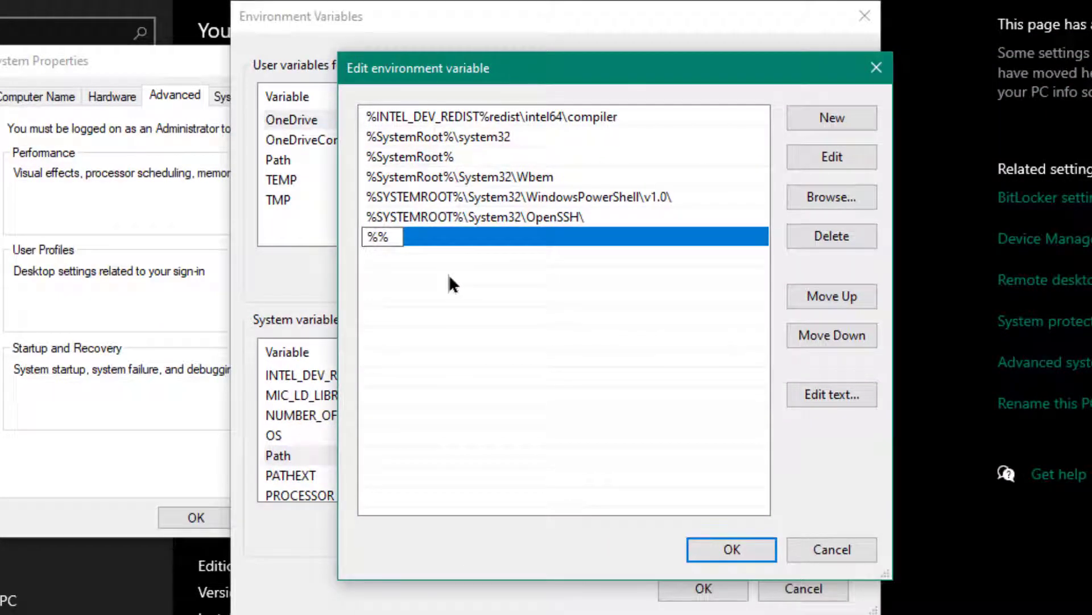
key(ctrl+v)
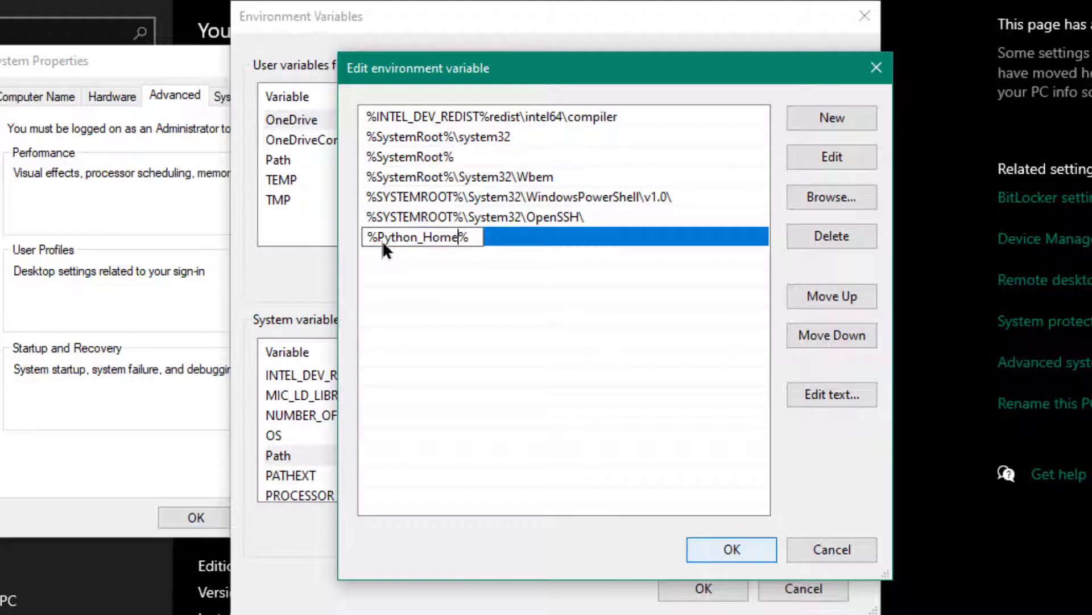
key(Return)
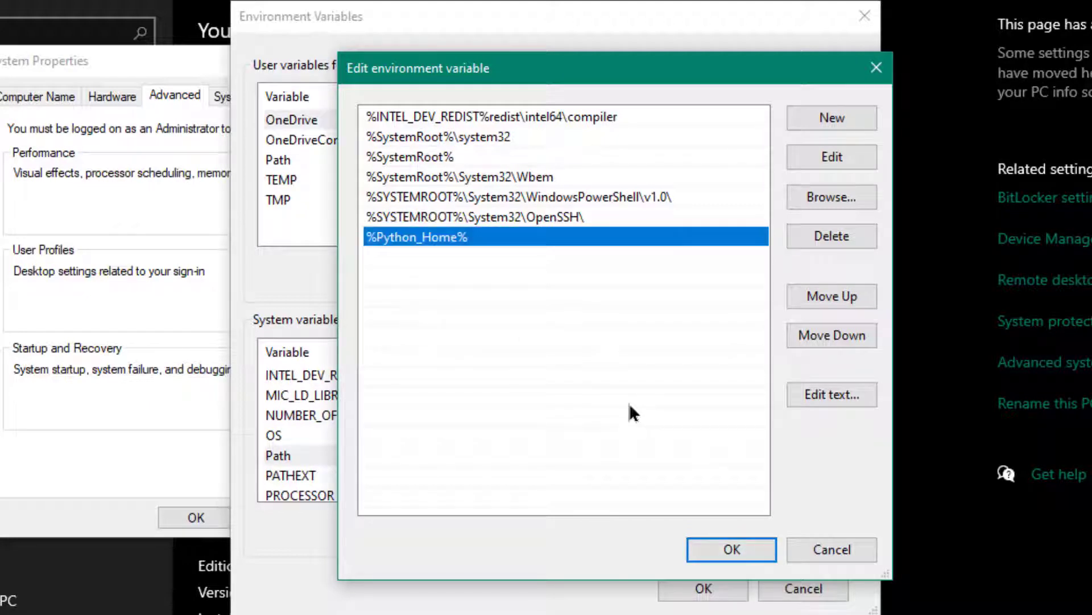
Confirm the Path change and accept the Environment Variables and System Properties dialogs
click(730, 553)
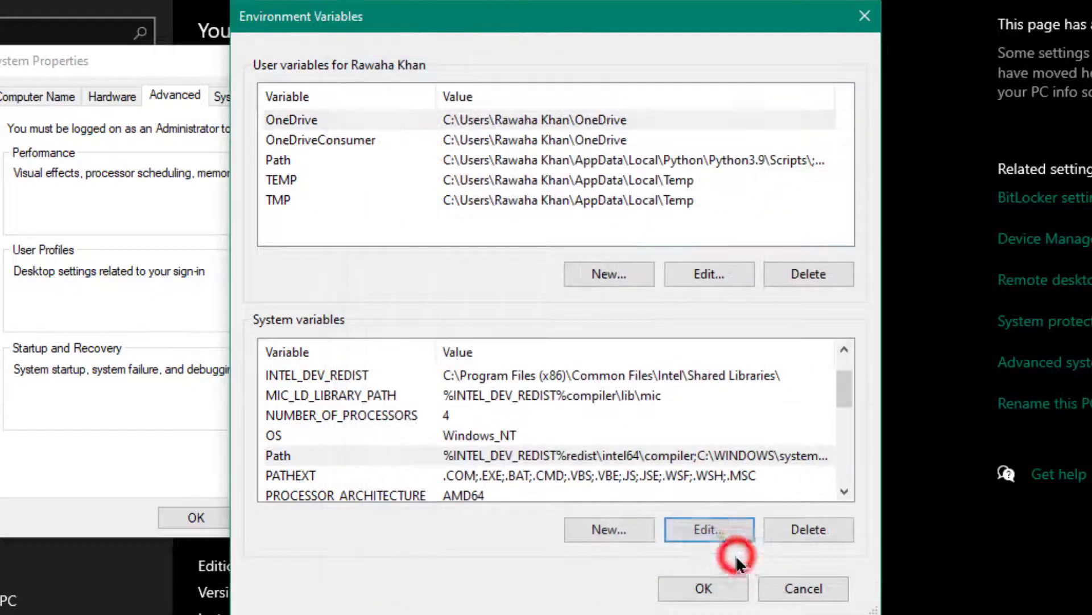
click(698, 591)
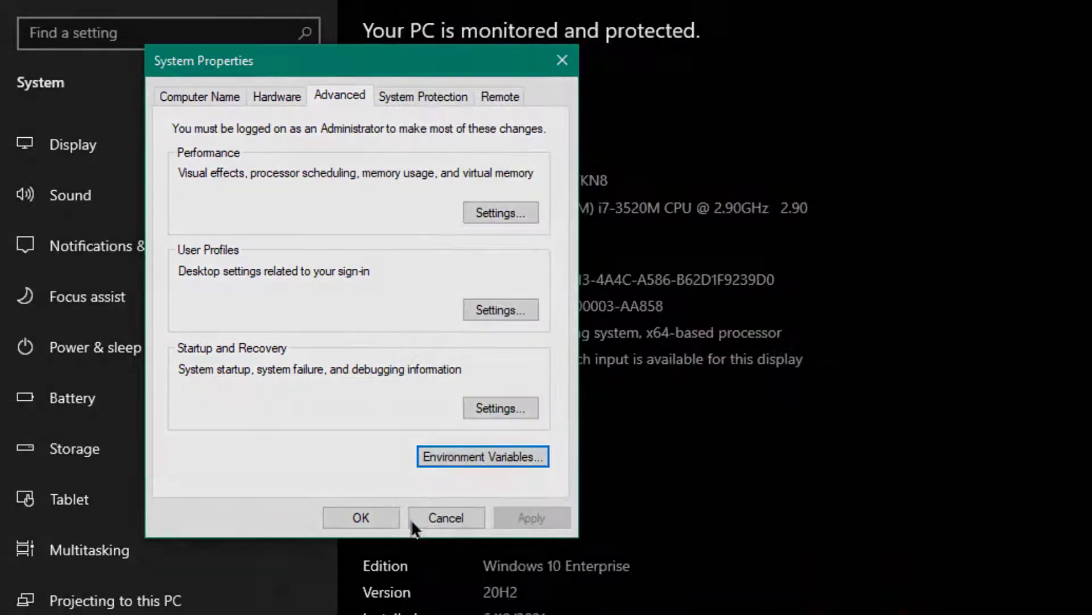
click(376, 518)
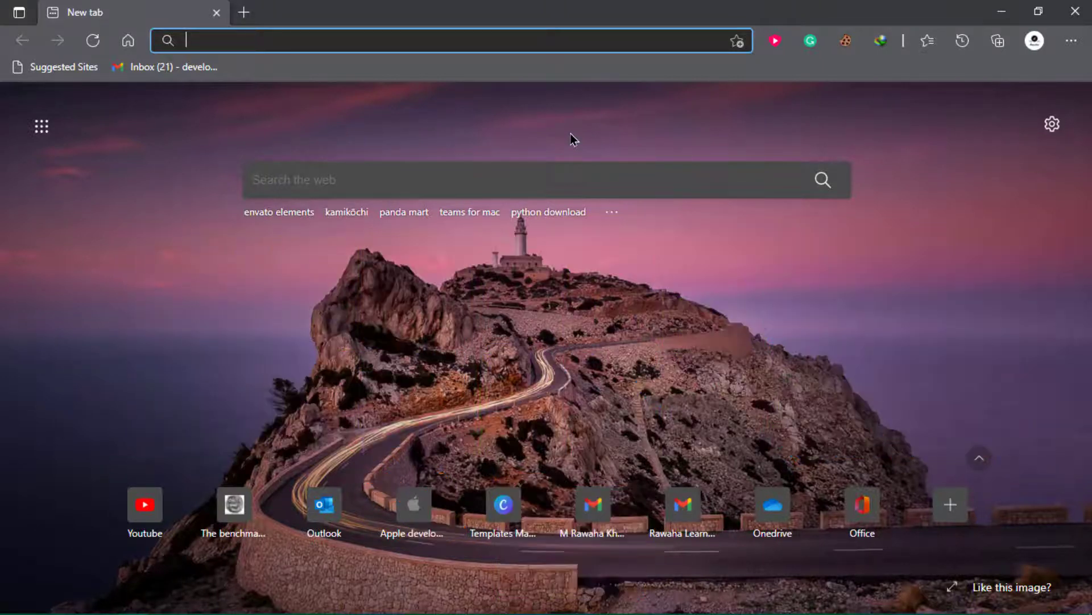
Search the web for "visual studio code download" in Microsoft Edge and open the official Visual Studio Code download page
text(visual stu)
key(Down)
key(Down)
key(Down)
key(Down)
key(Down)
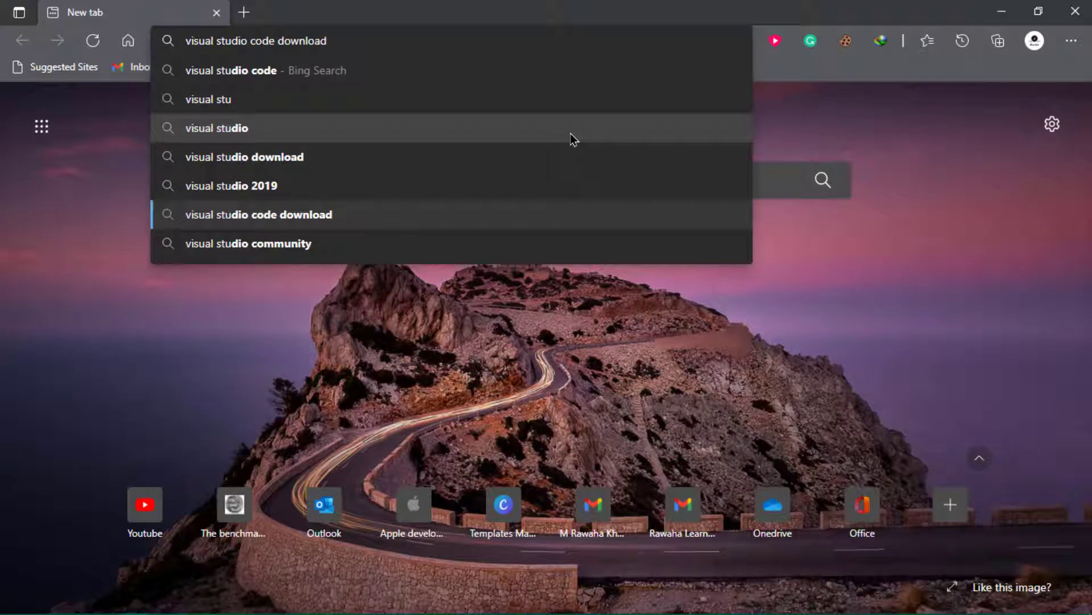
key(Return)
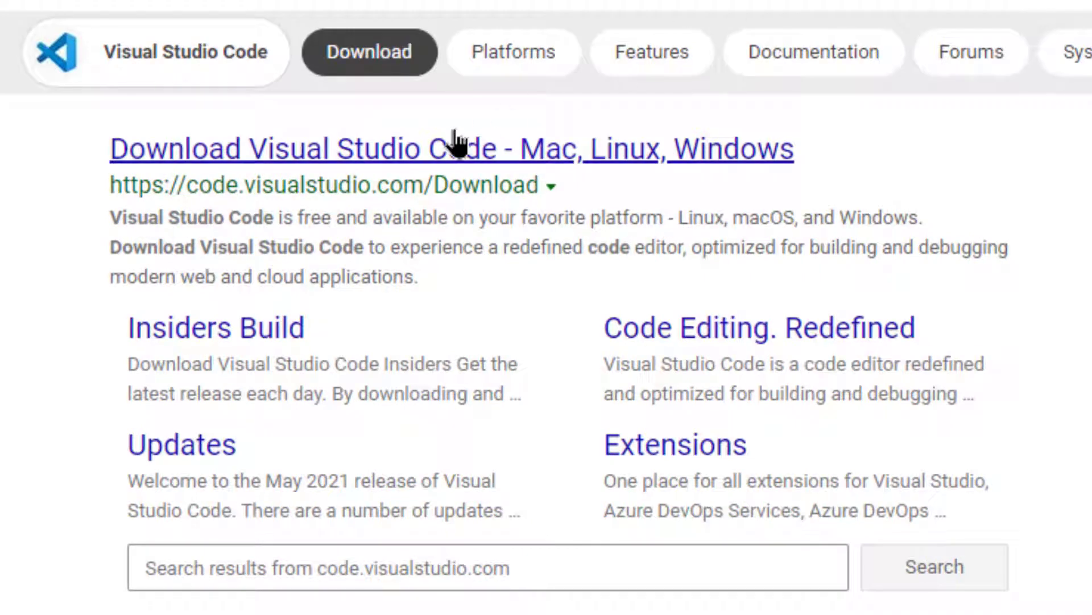
click(451, 140)
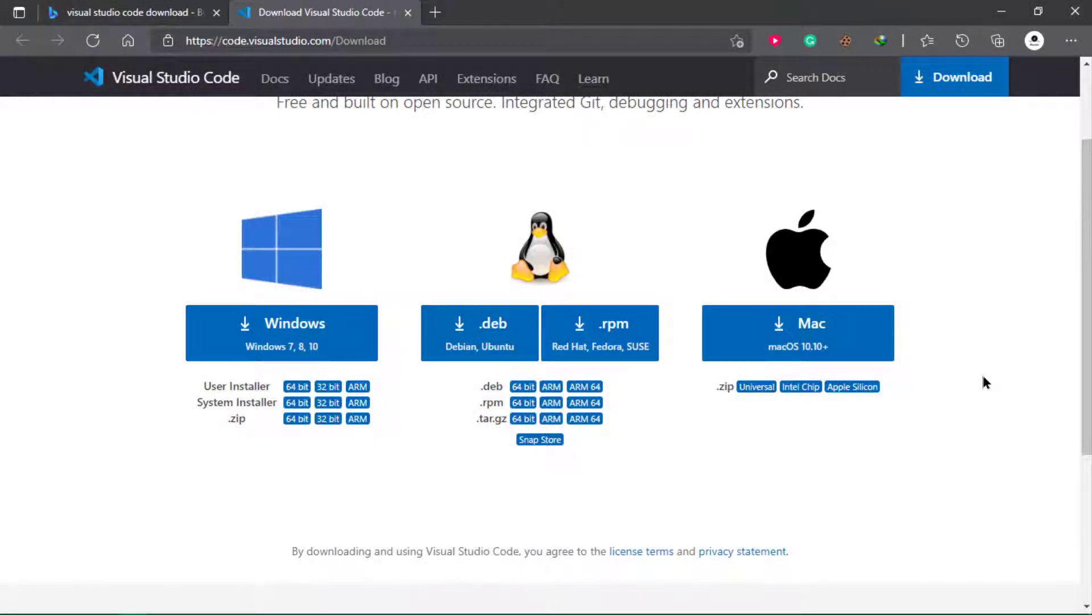
Download the Windows version of Visual Studio Code, saving it as Downloads\VSCodeUserSetup-x64-1.57.1.exe
click(348, 323)
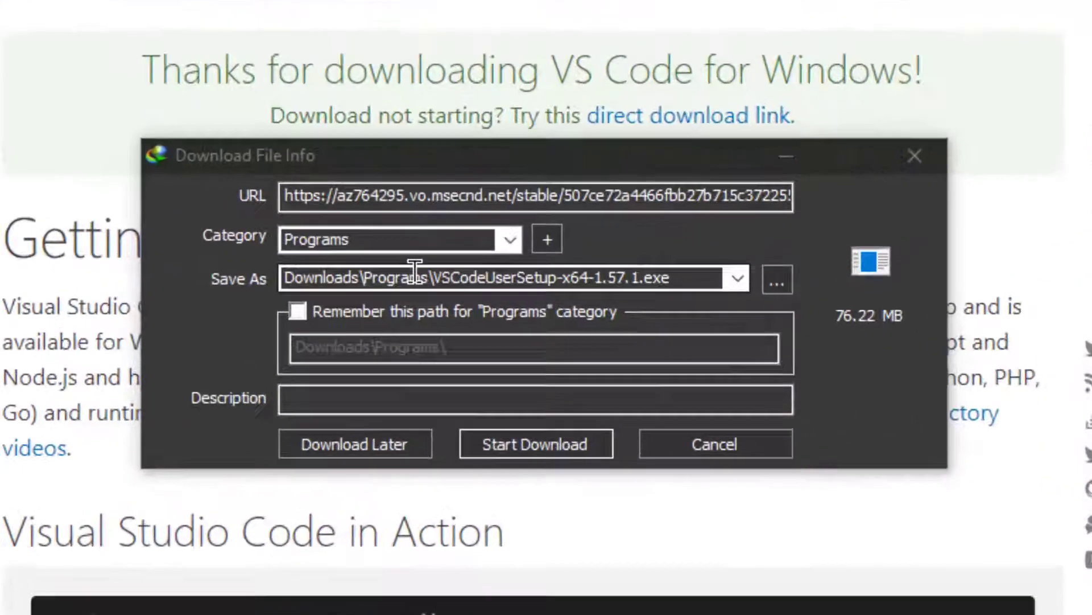
click(508, 345)
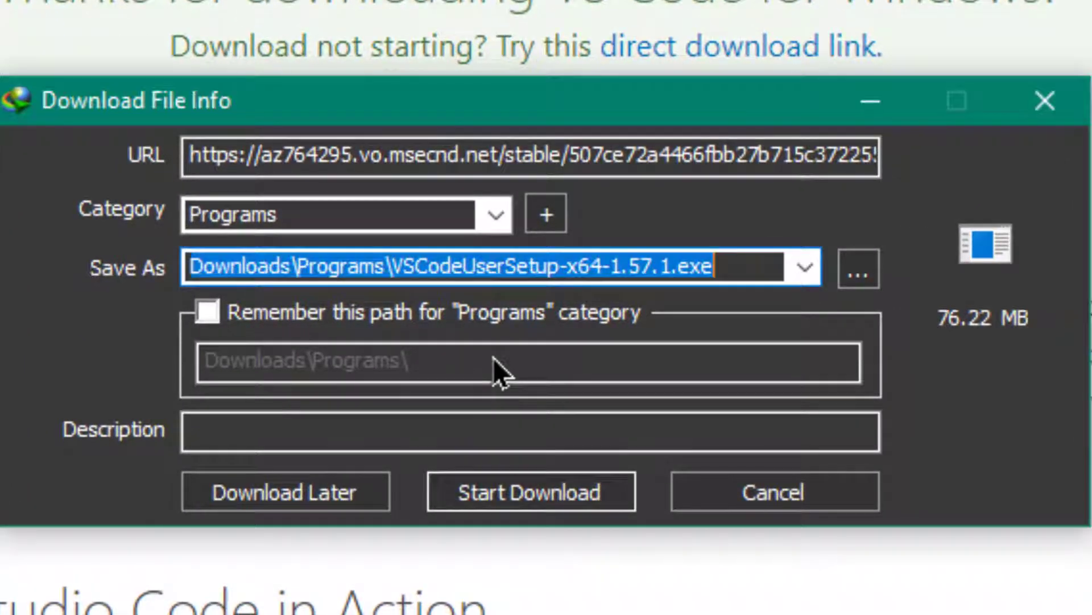
key(Left)
key(Left)
key(Left)
key(Left)
key(Left)
key(Left)
key(Left)
key(Left)
key(Left)
key(Left)
key(Left)
key(Left)
key(Left)
key(Left)
key(Left)
key(Left)
key(Left)
key(Left)
key(Left)
key(Left)
key(Right)
key(Right)
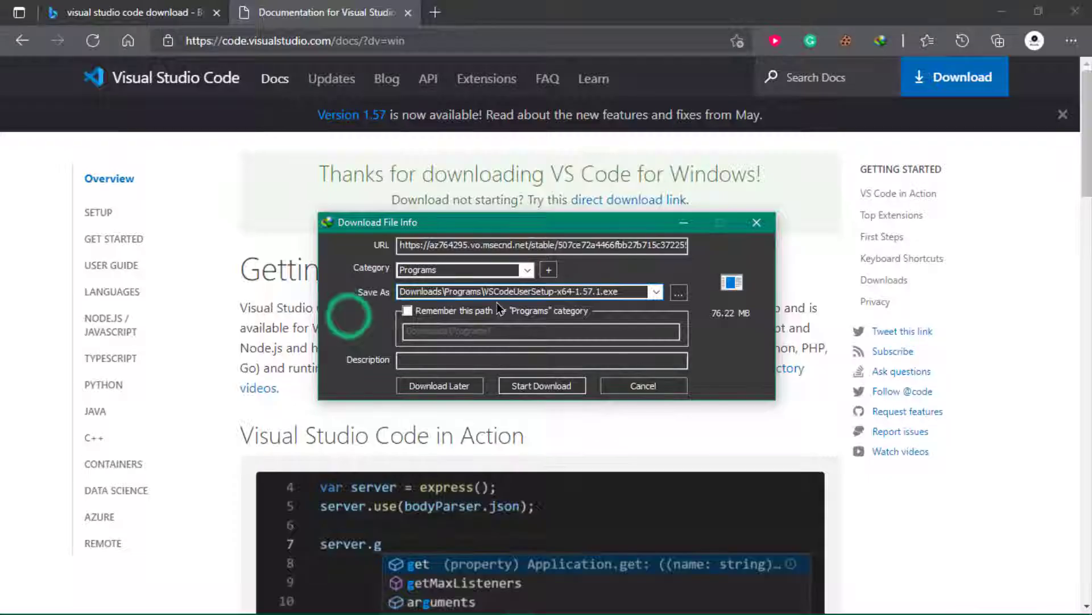
click(535, 387)
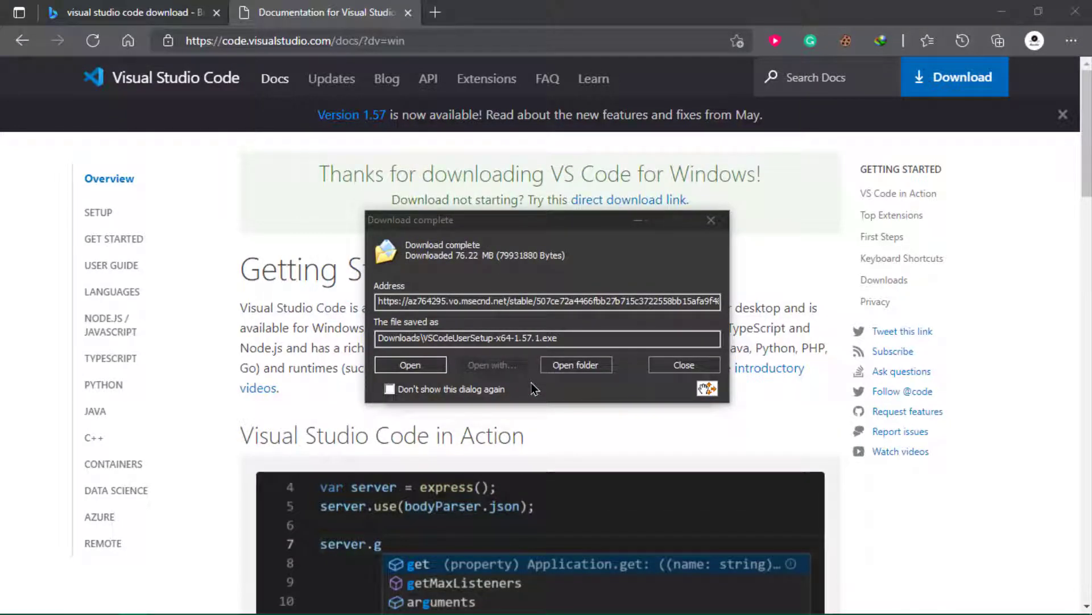
Run the downloaded Visual Studio Code installer and accept the license agreement
click(423, 370)
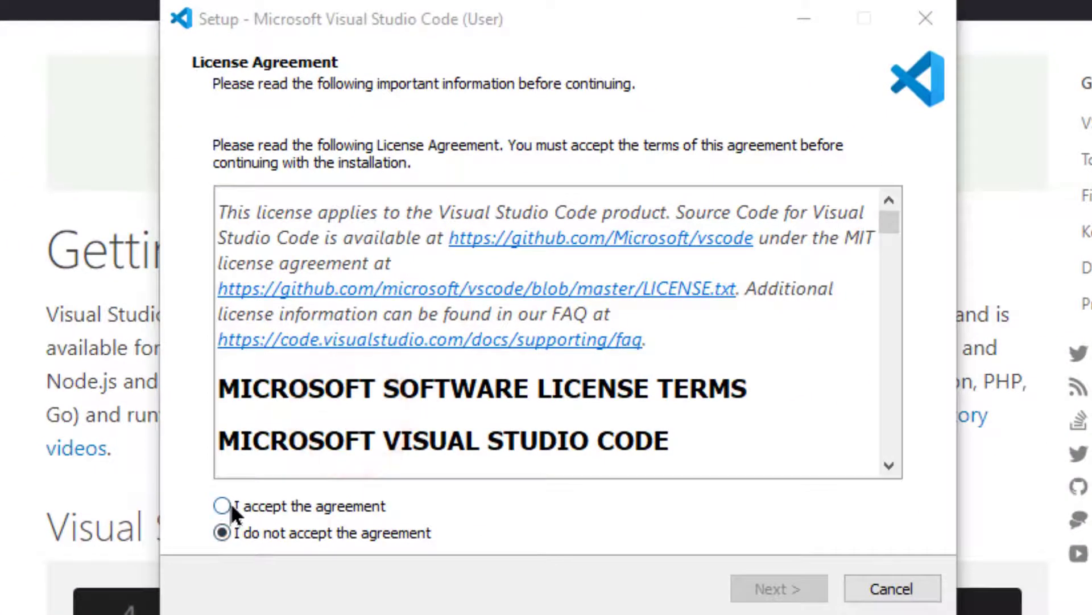
click(231, 506)
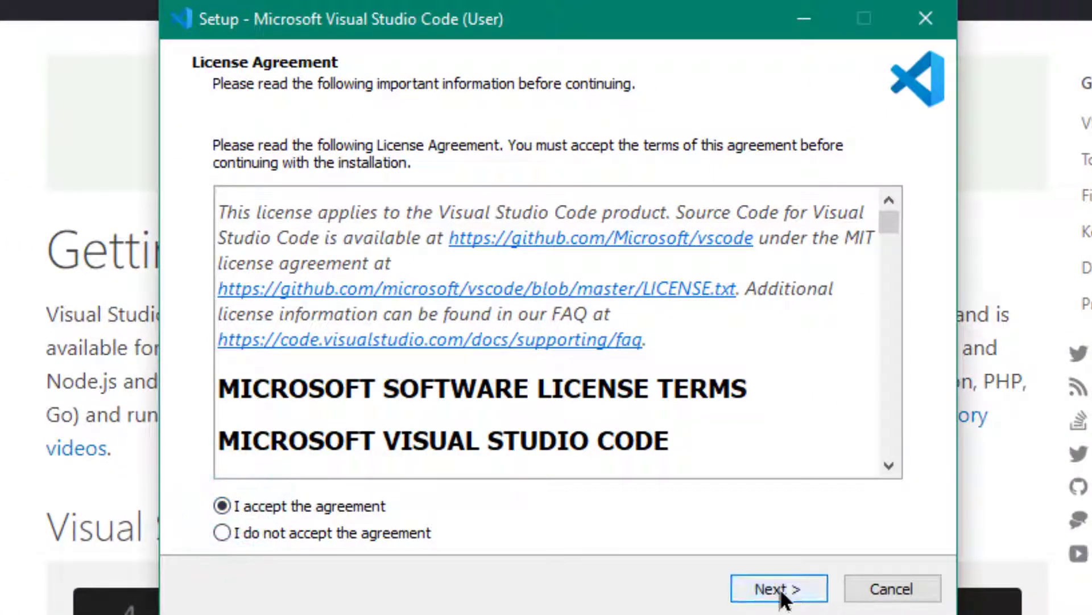
click(781, 593)
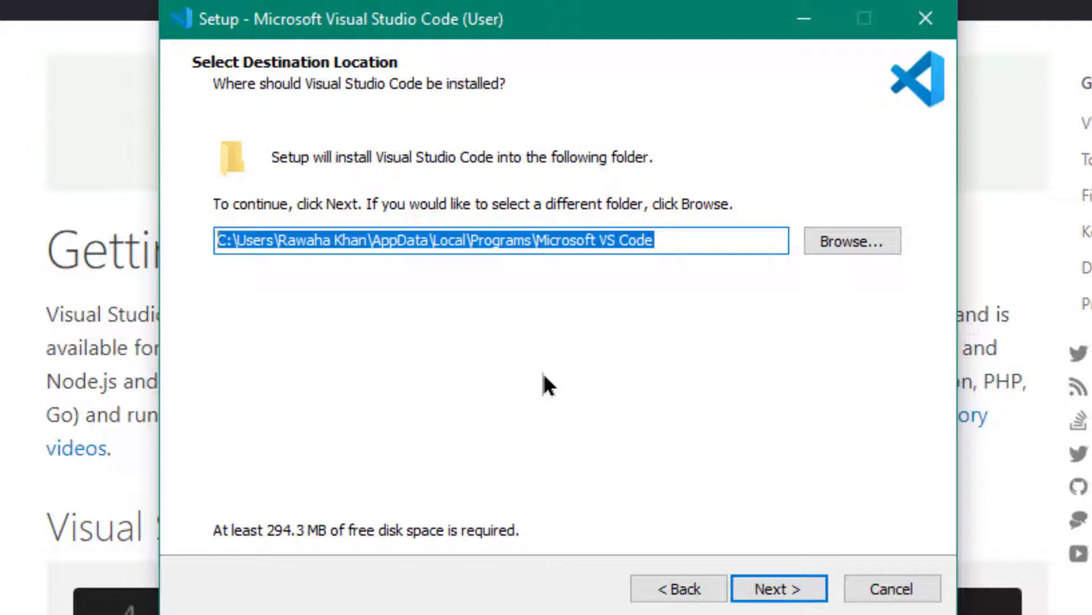
Install Visual Studio Code in the default folder without a Start Menu folder, with a desktop icon, editor registration and PATH entry, and launch it
click(794, 596)
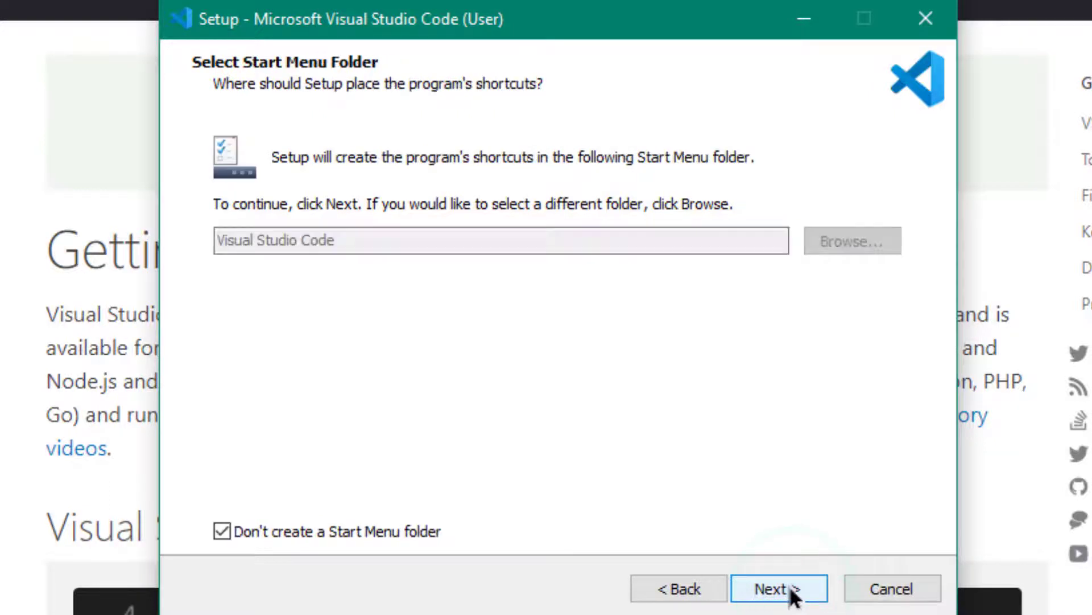
click(792, 594)
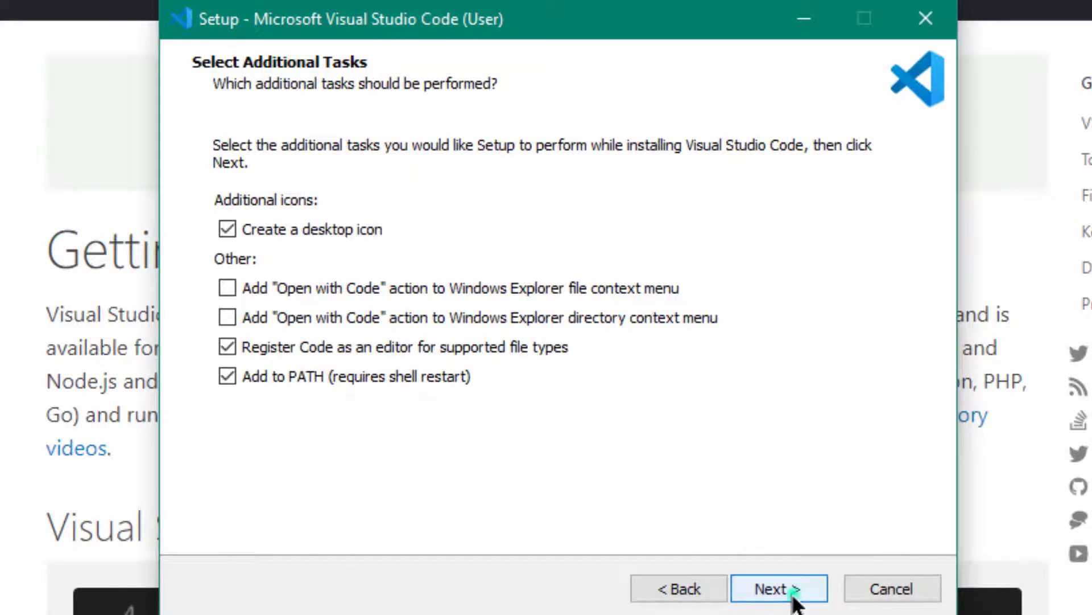
click(792, 594)
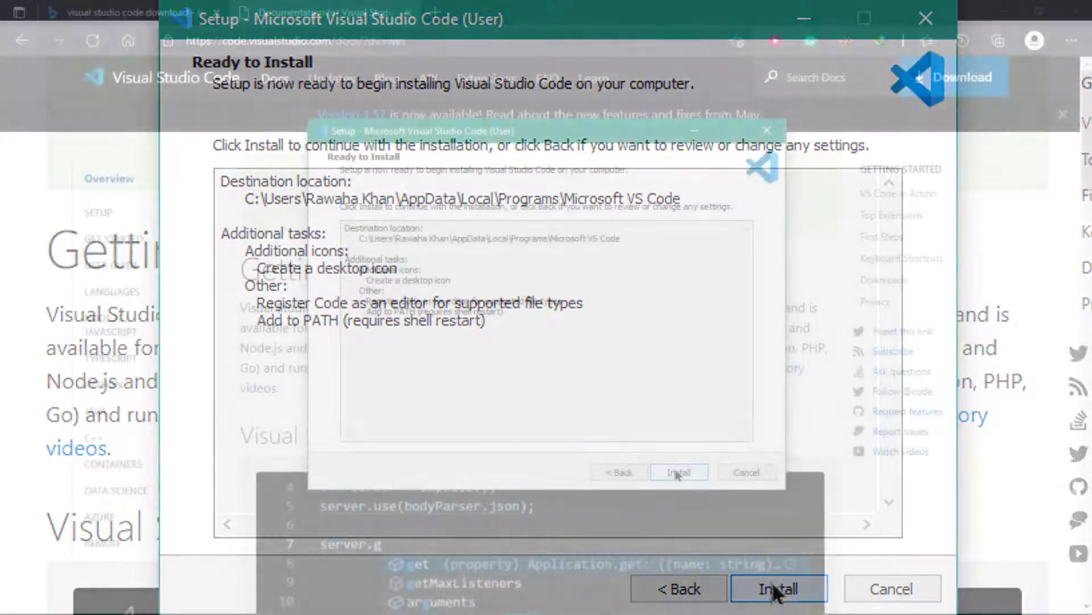
click(677, 473)
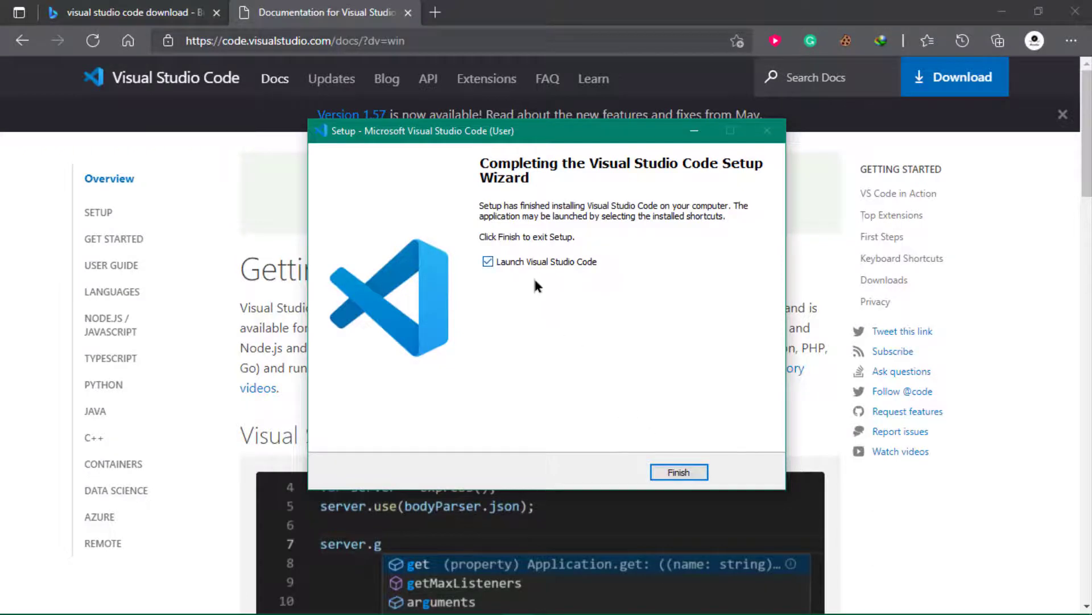
click(678, 471)
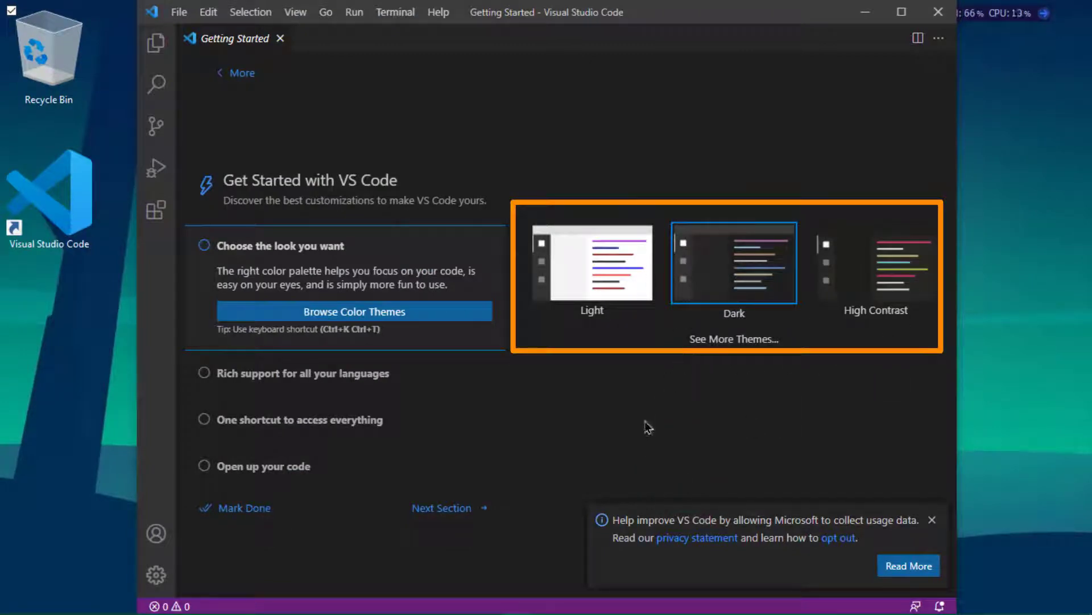
Apply the High Contrast color theme, maximize the editor window and mark the getting-started section as done
click(887, 271)
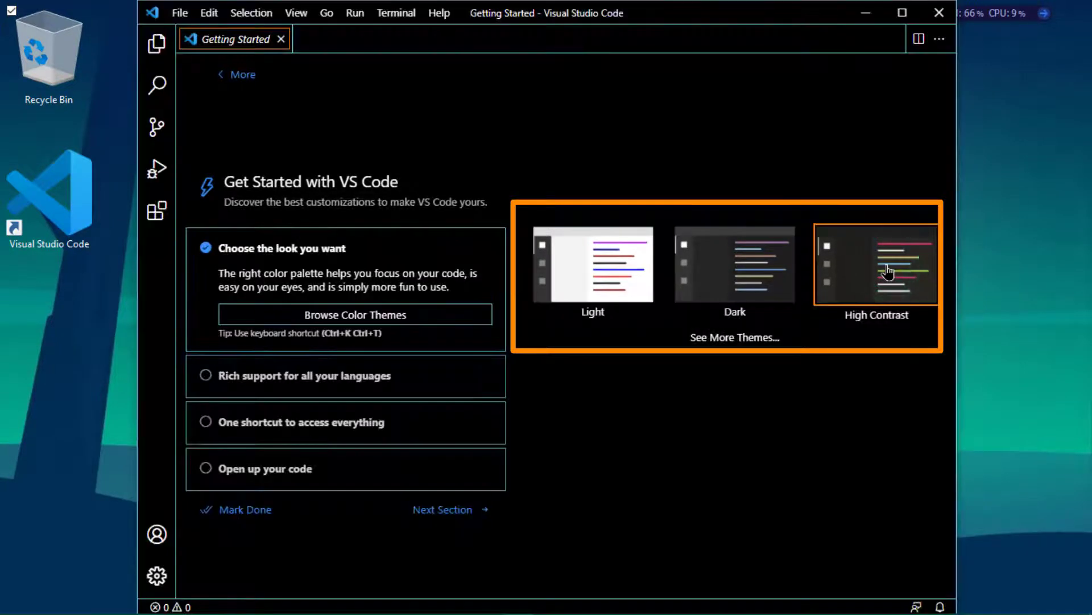
key(super+Up)
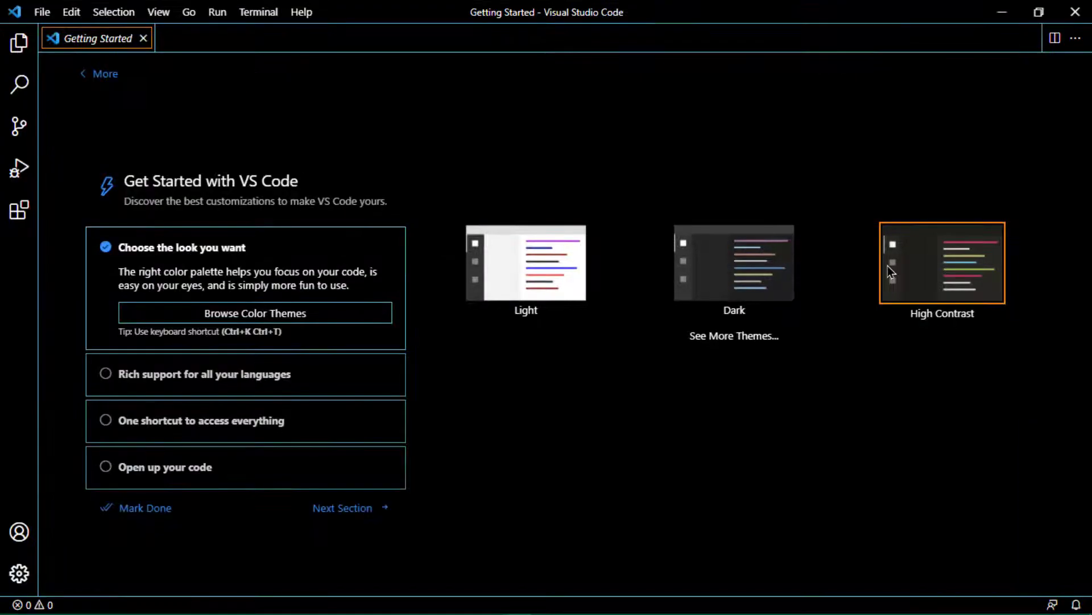
click(122, 516)
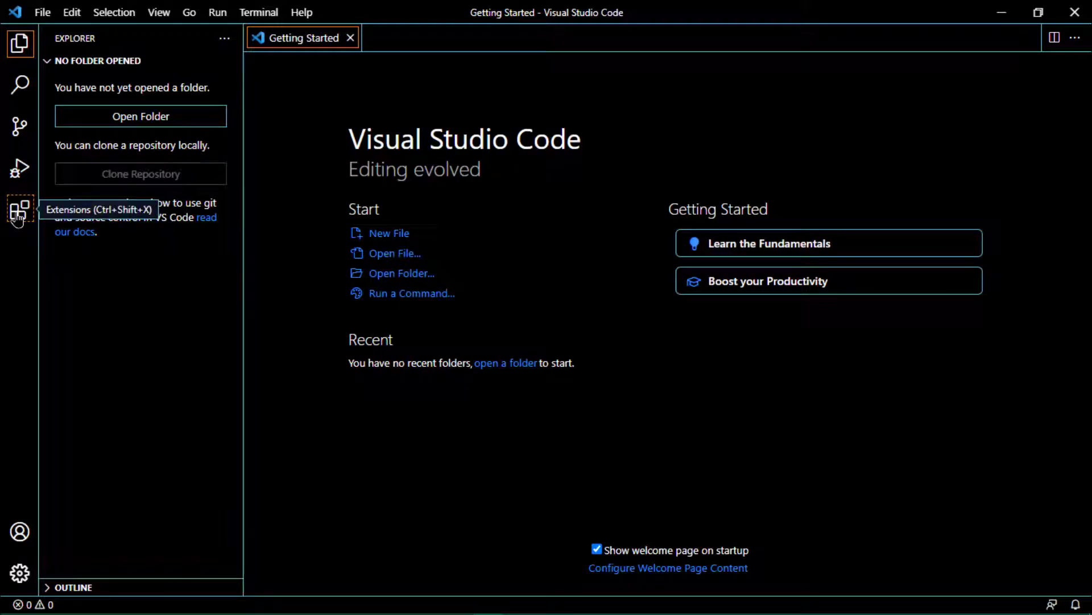
Search the extension marketplace for Python, install Microsoft's Python extension, and return to the file explorer with the extension page closed
click(19, 211)
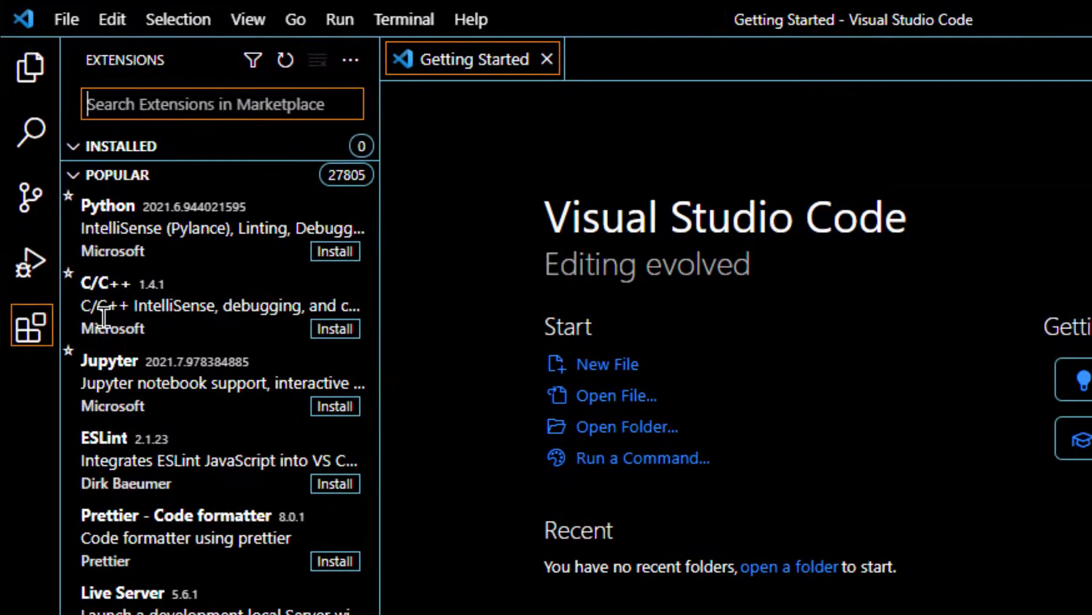
text(Python)
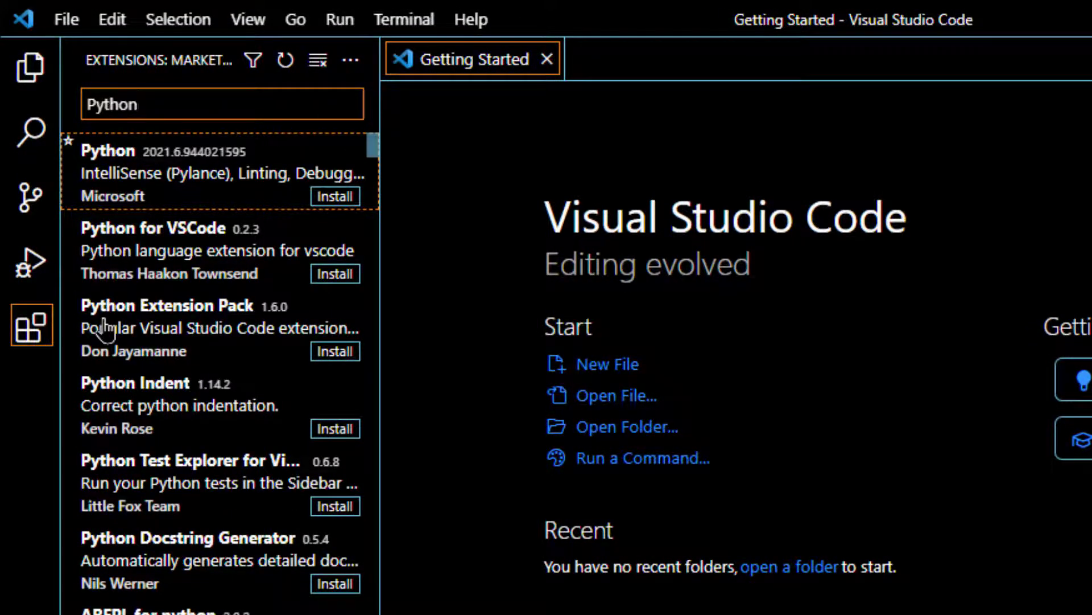
click(142, 171)
click(621, 240)
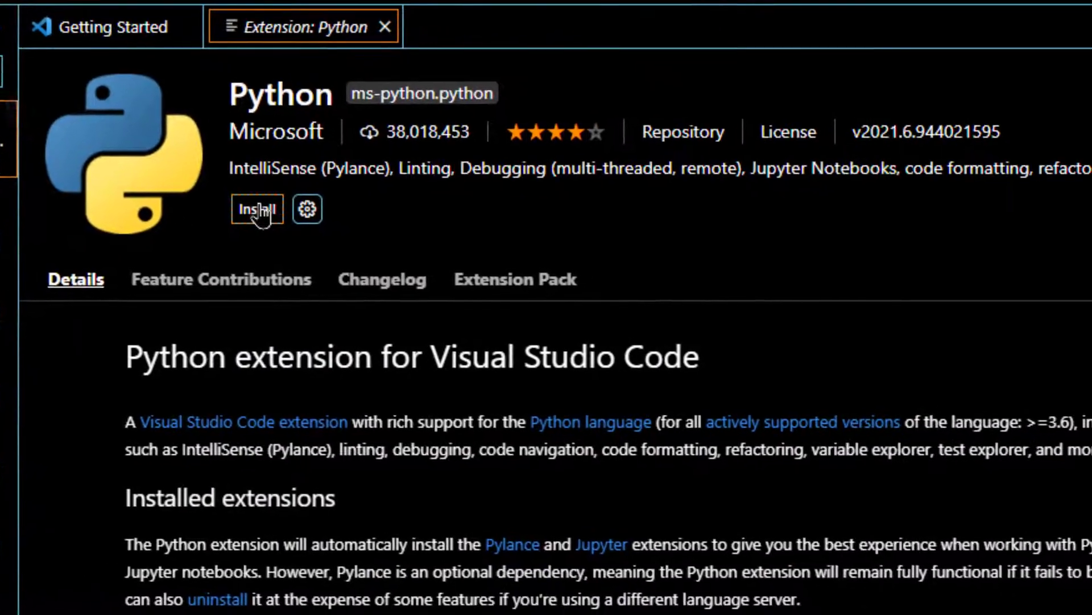
click(240, 208)
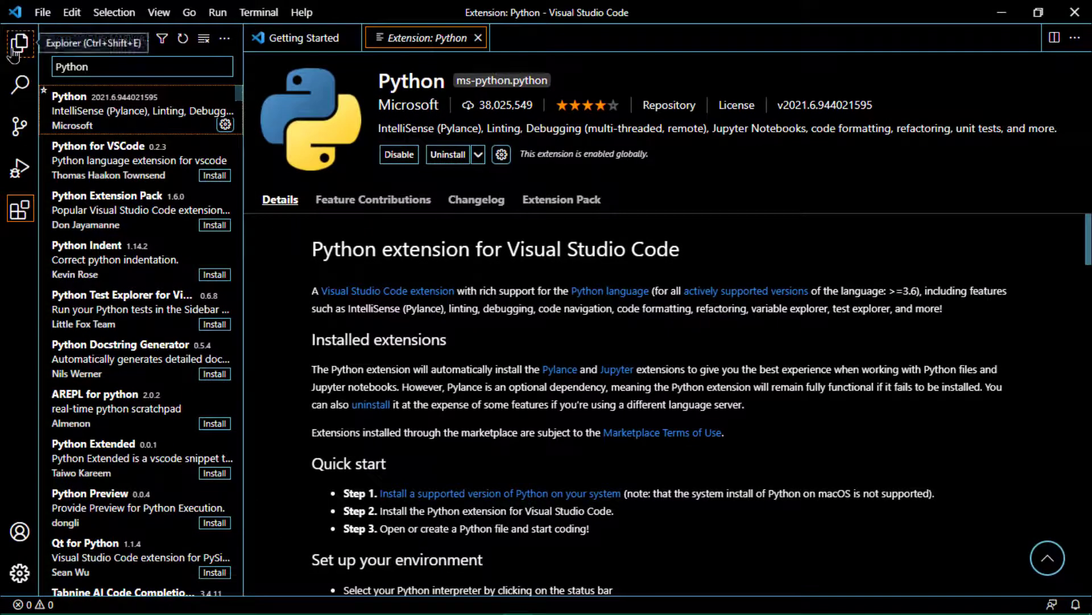
click(15, 52)
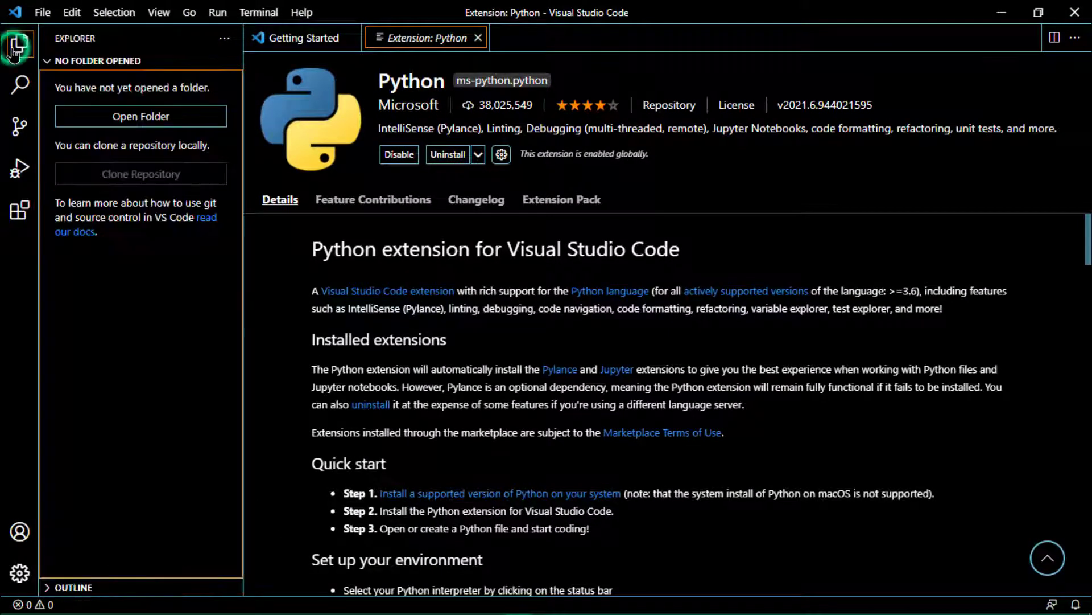
click(479, 37)
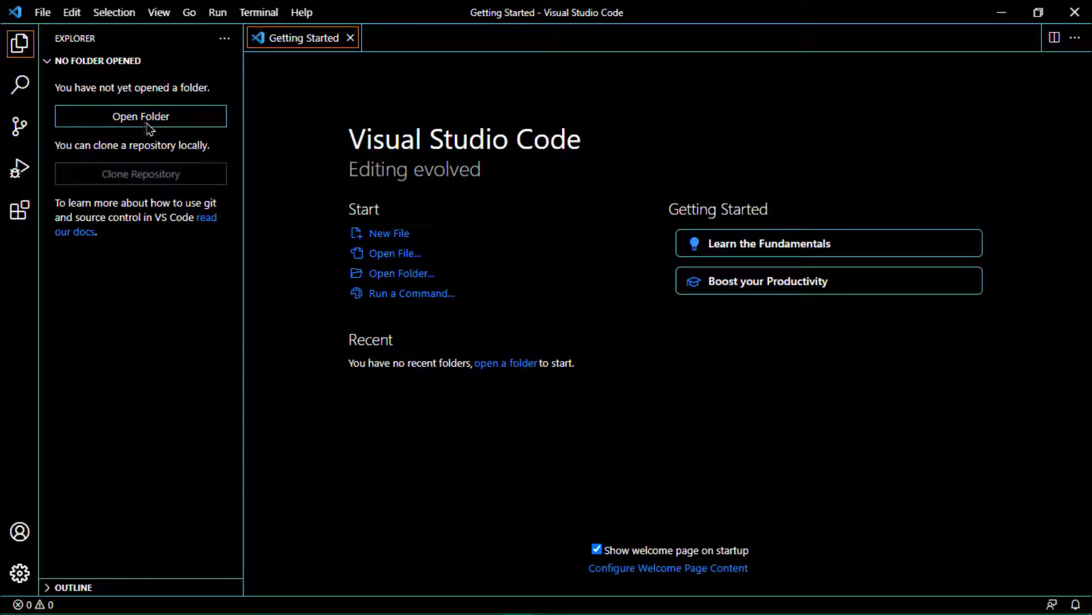
Minimize the editor and look for the VS Code folder in Documents using File Explorer
click(1001, 12)
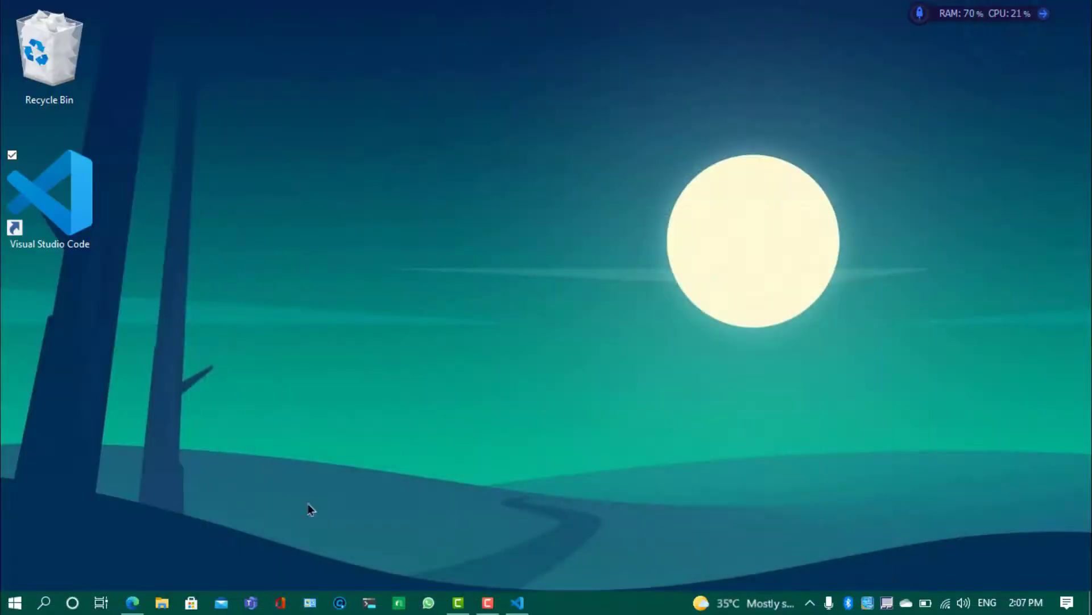
click(157, 608)
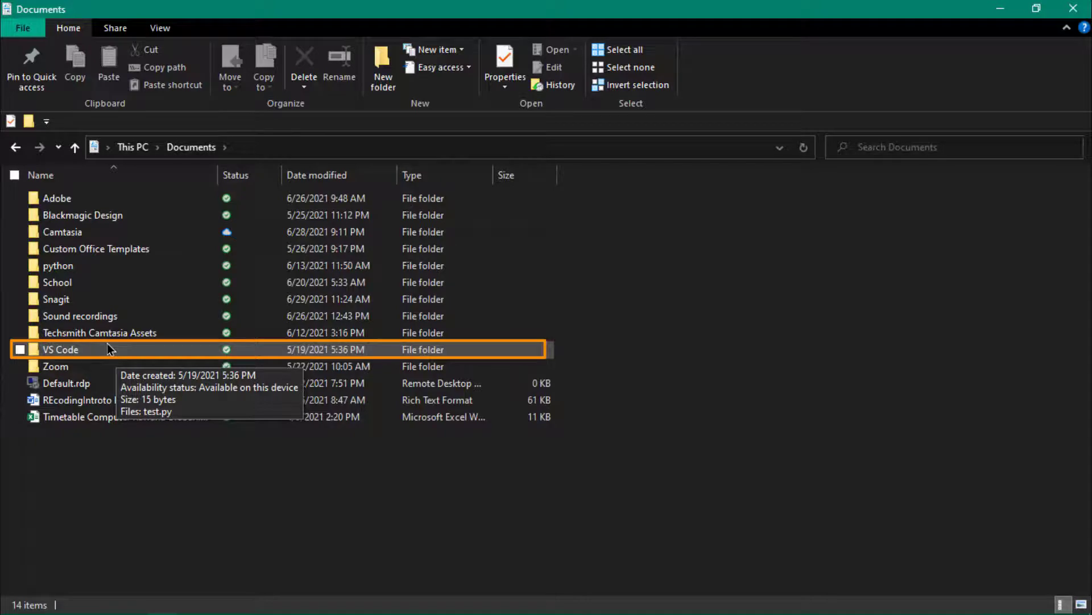
click(1072, 16)
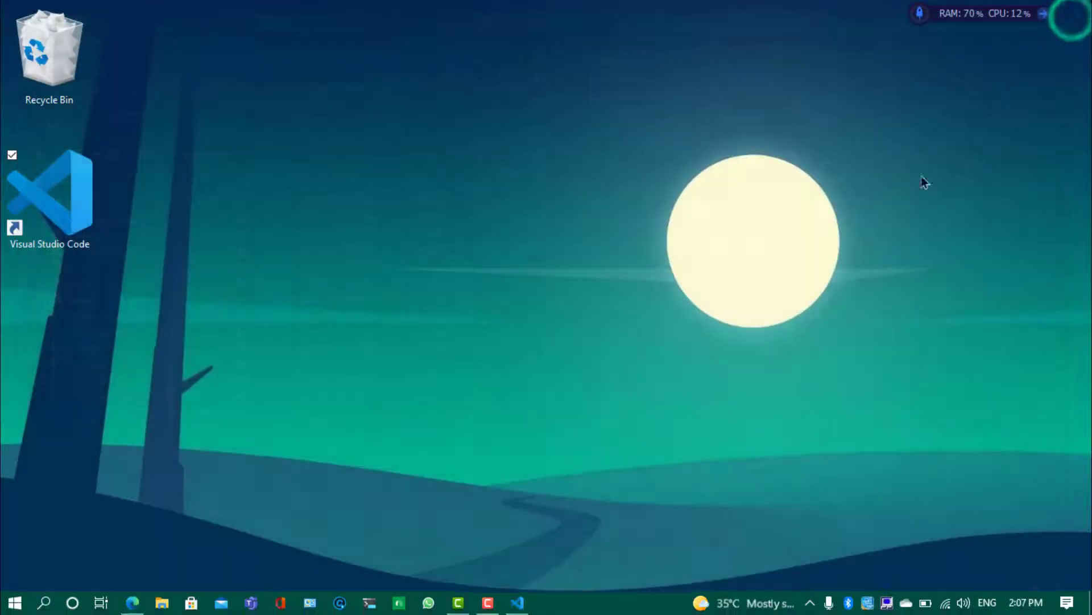
Switch back to Visual Studio Code and open the Documents\VS Code folder, trusting its authors and those of the parent folder Documents
click(515, 604)
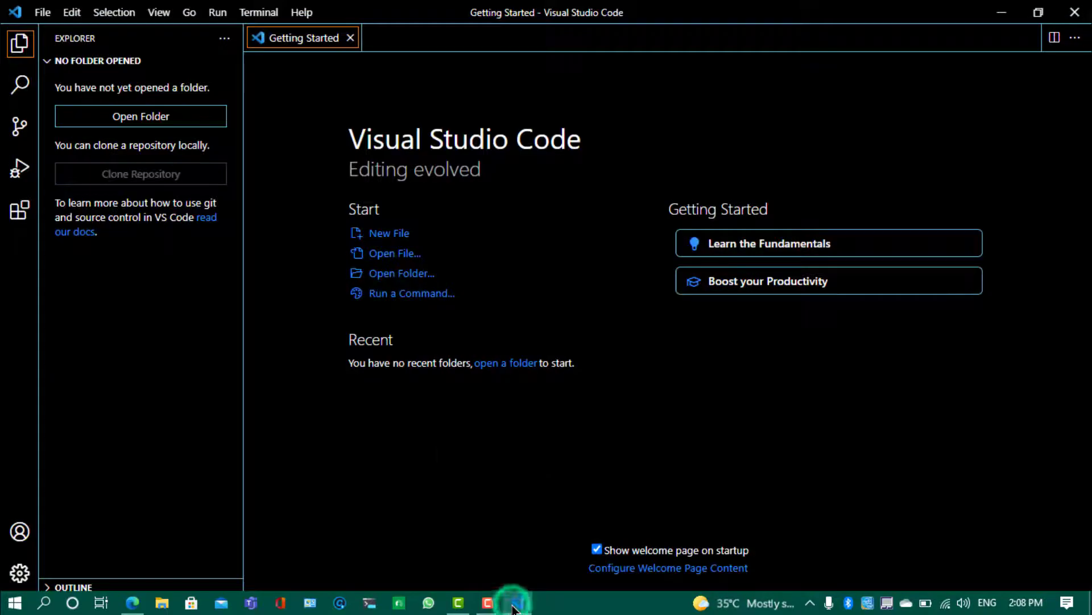
click(127, 118)
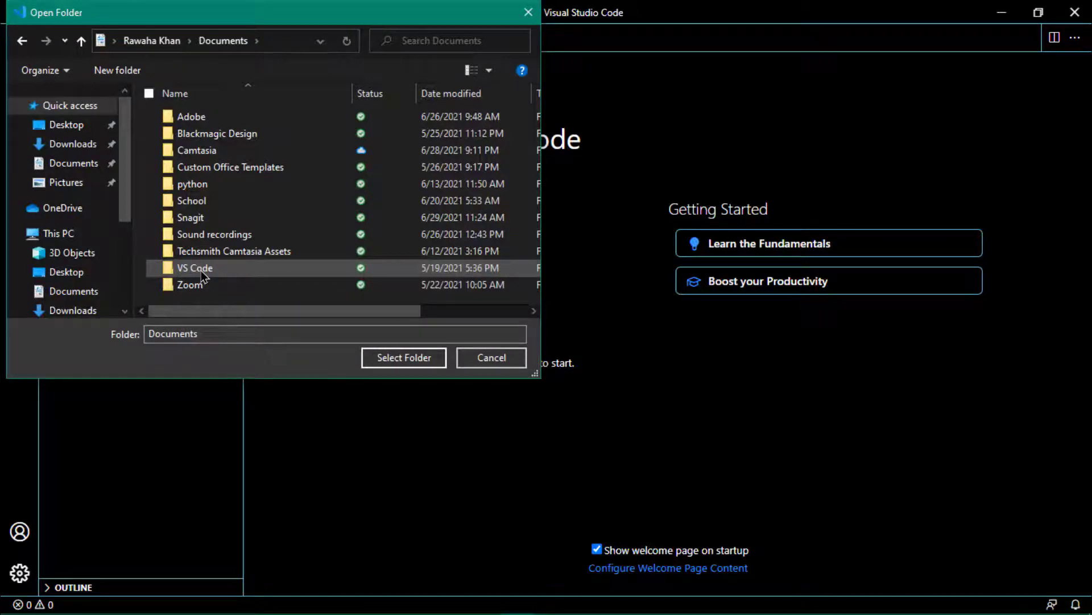
click(231, 269)
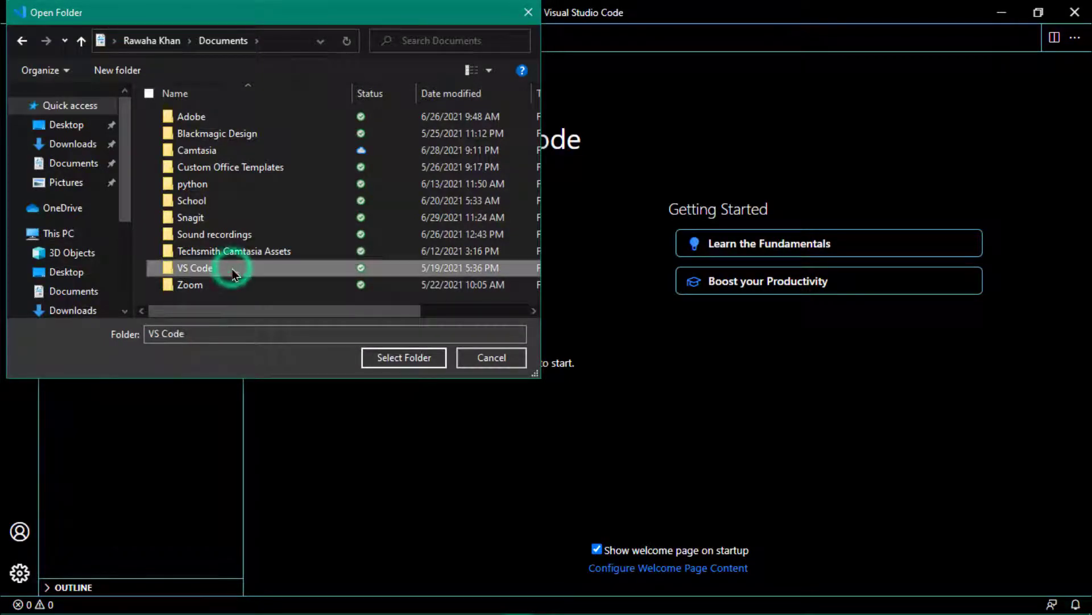
click(391, 363)
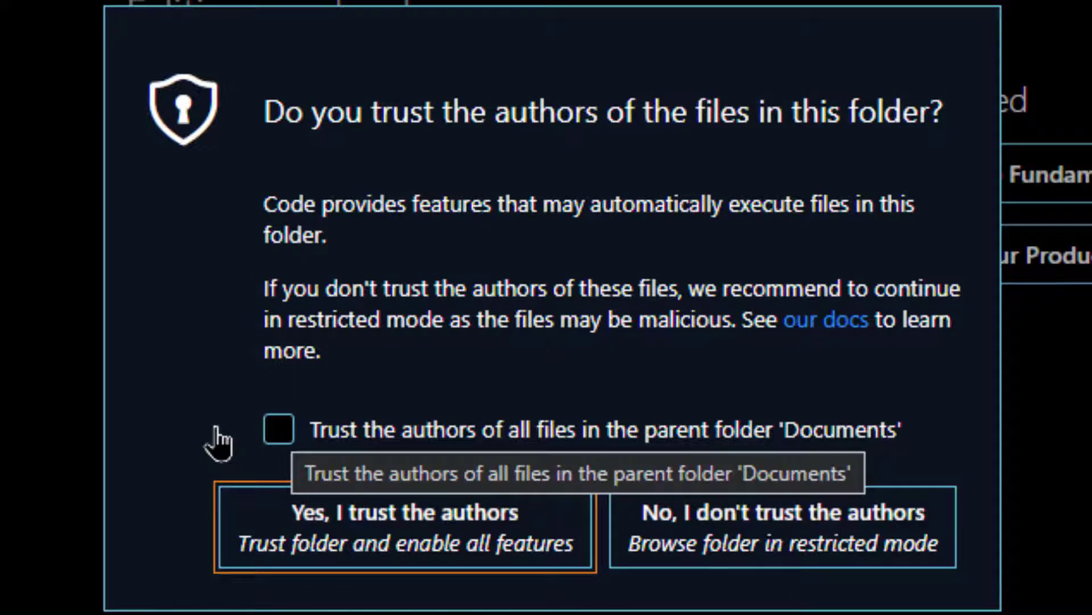
click(278, 433)
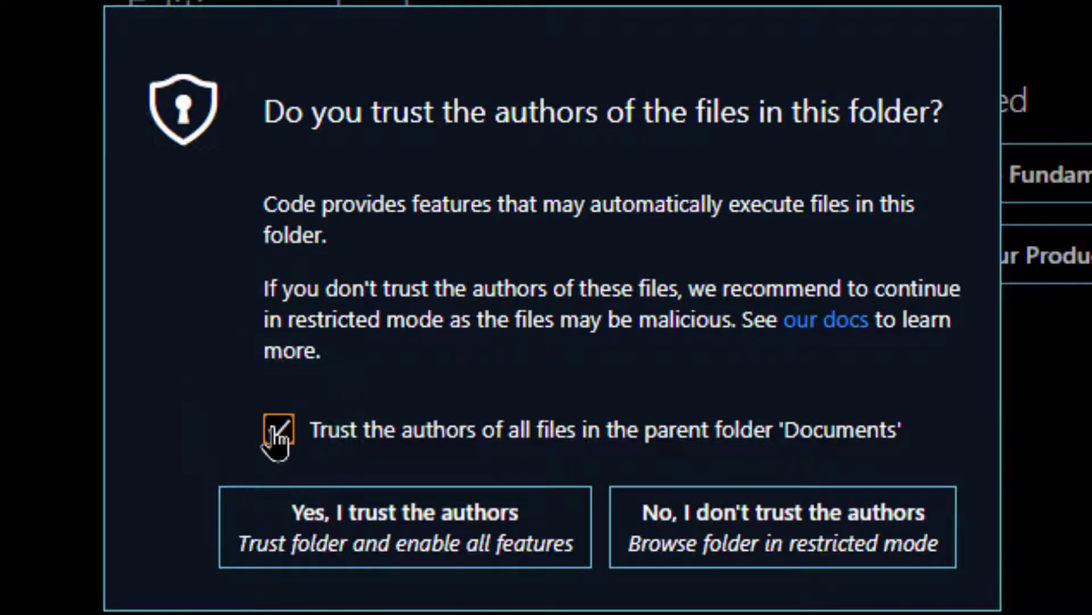
click(464, 560)
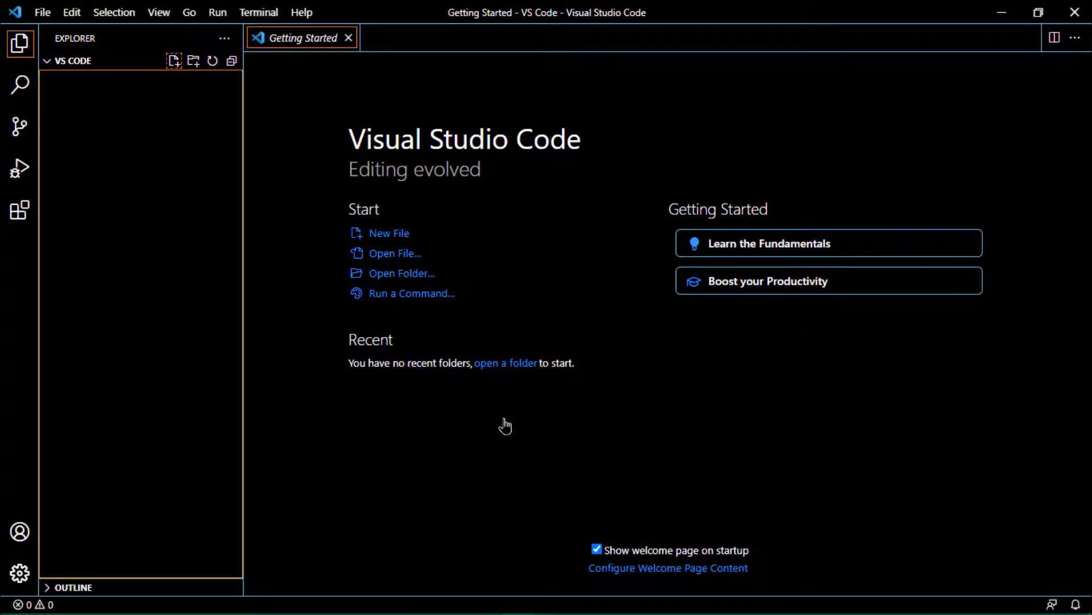
Create a new file named test.py in the VS Code folder
click(174, 61)
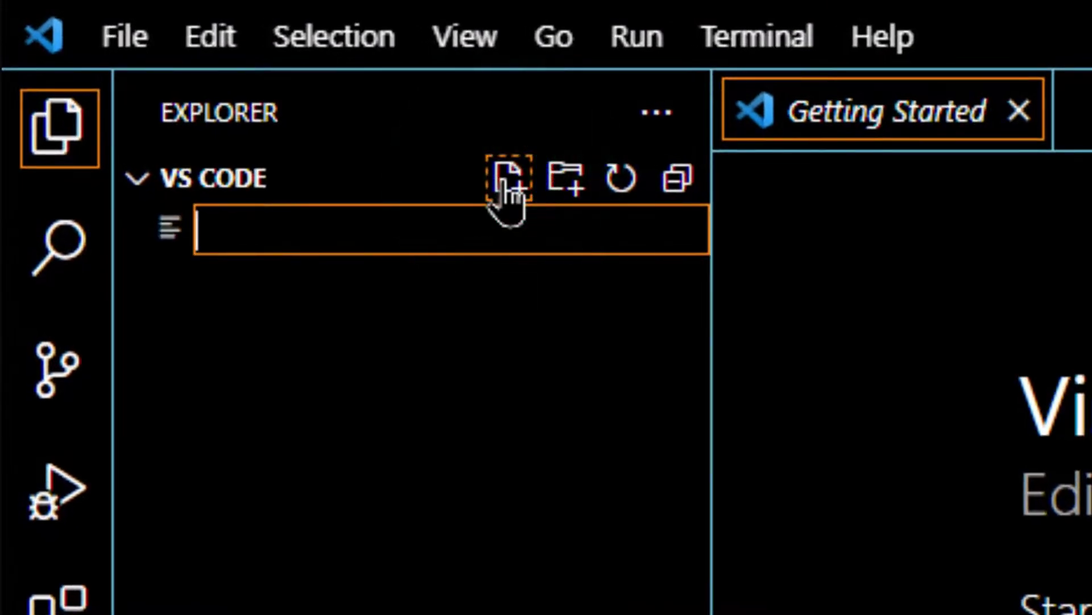
text(test)
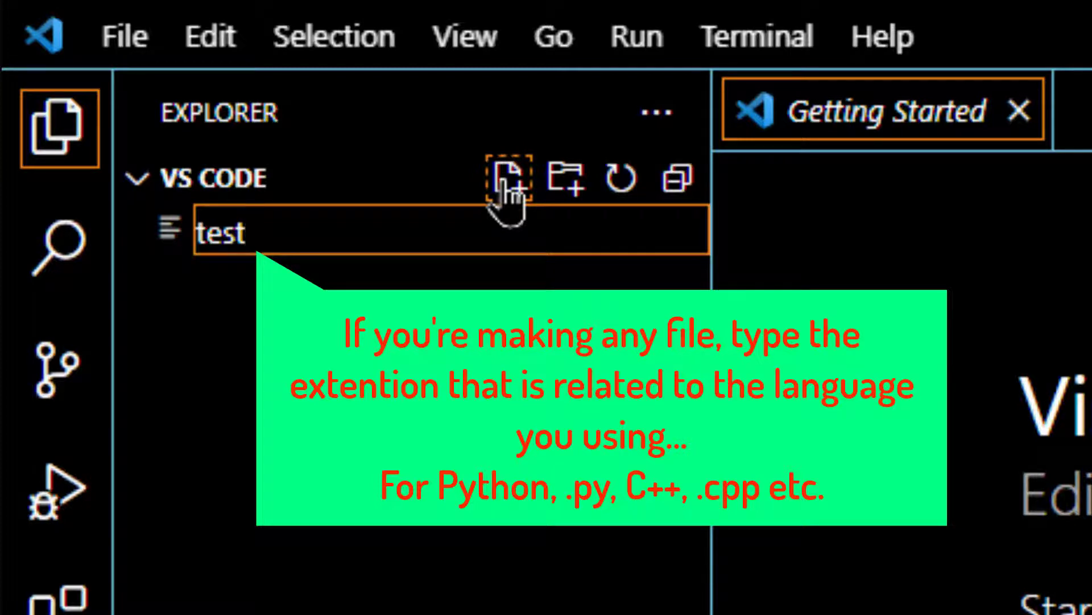
text(.py)
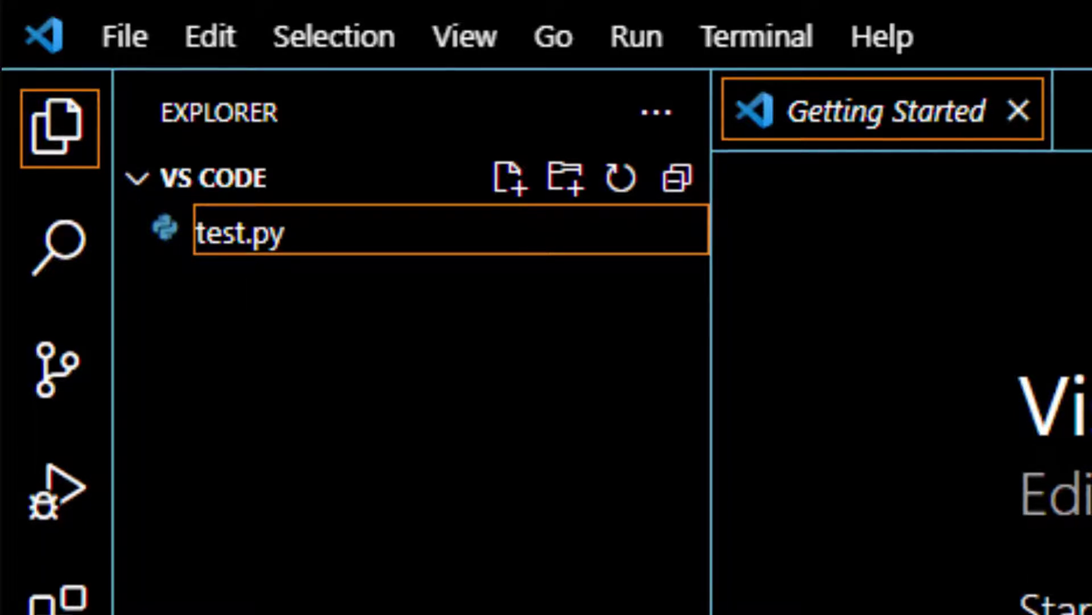
key(Return)
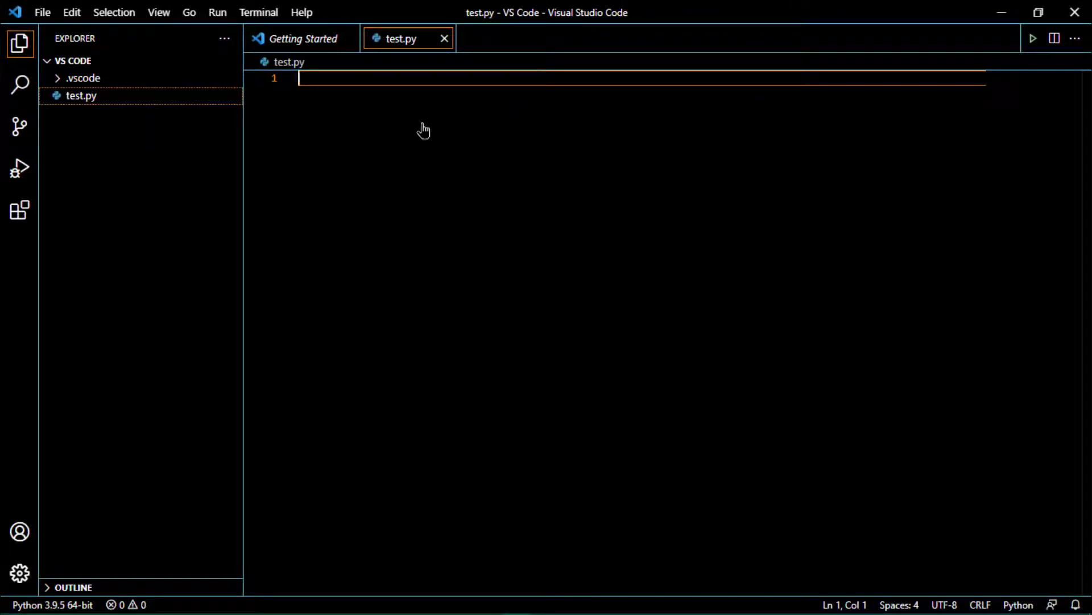
Write two lines of code in test.py: msg = 'Hello World!' and print(msg)
text(msg = )
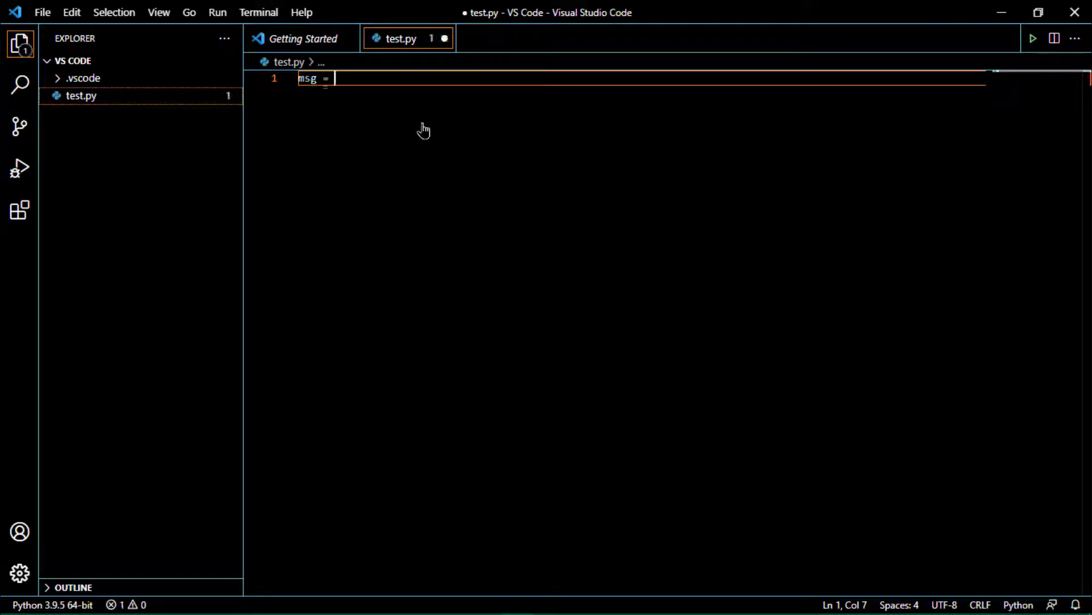
text('Hello World!)
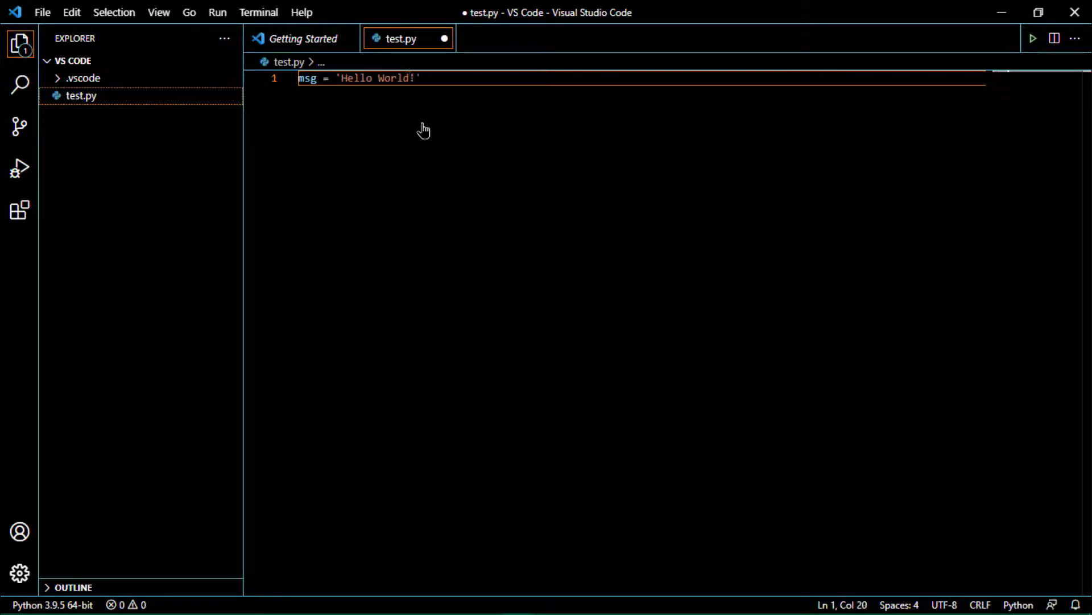
text(')
key(Return)
text(print)
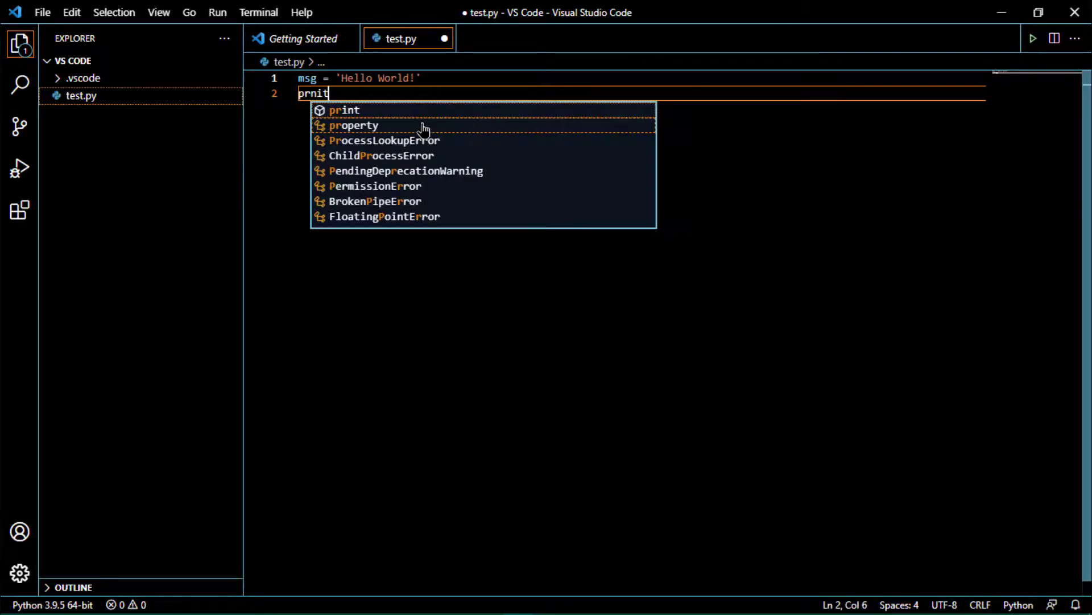
key(Escape)
text(())
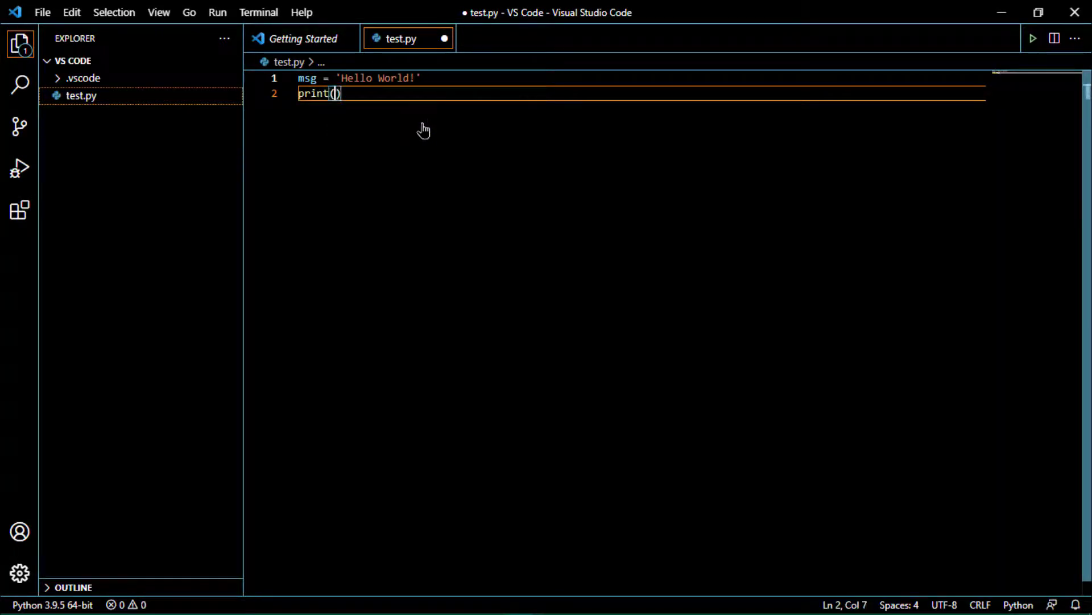
text(msg)
click(607, 180)
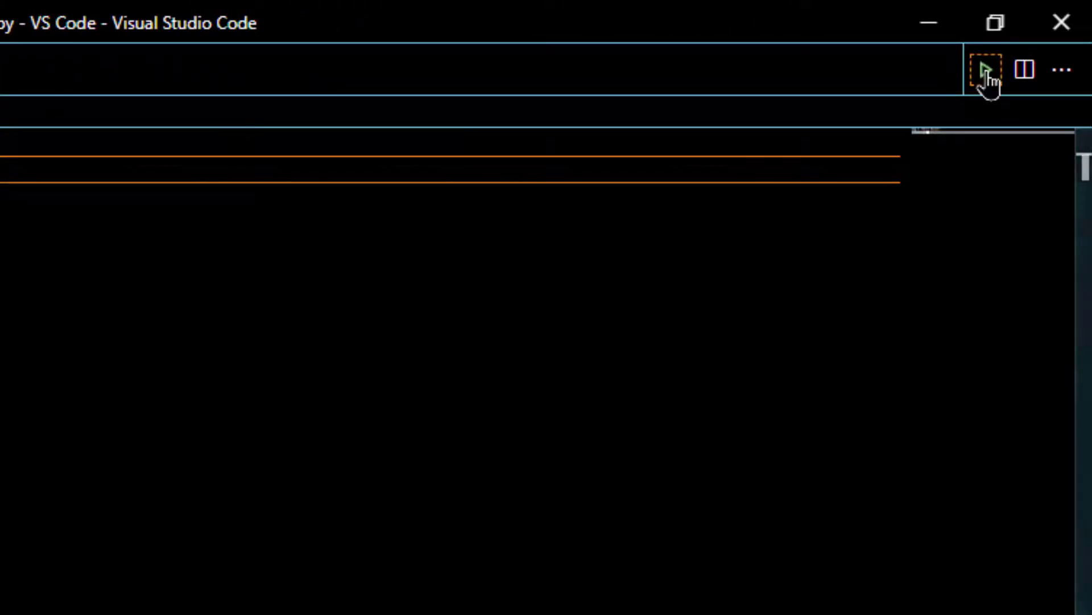
Run test.py in the terminal and select the Python 3.9.5 64-bit interpreter for it
click(987, 73)
click(988, 73)
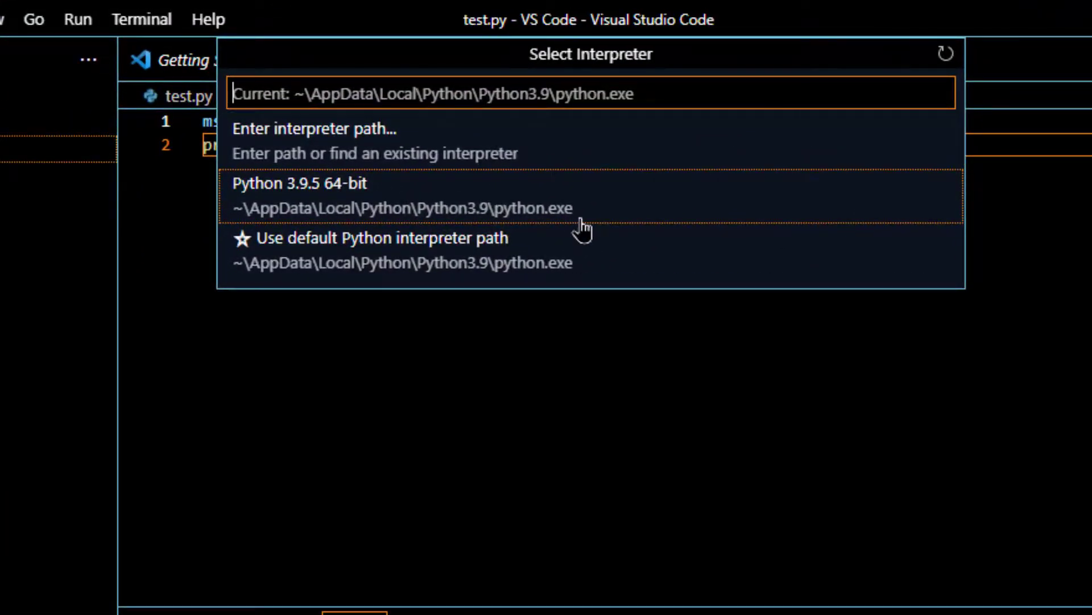
click(568, 218)
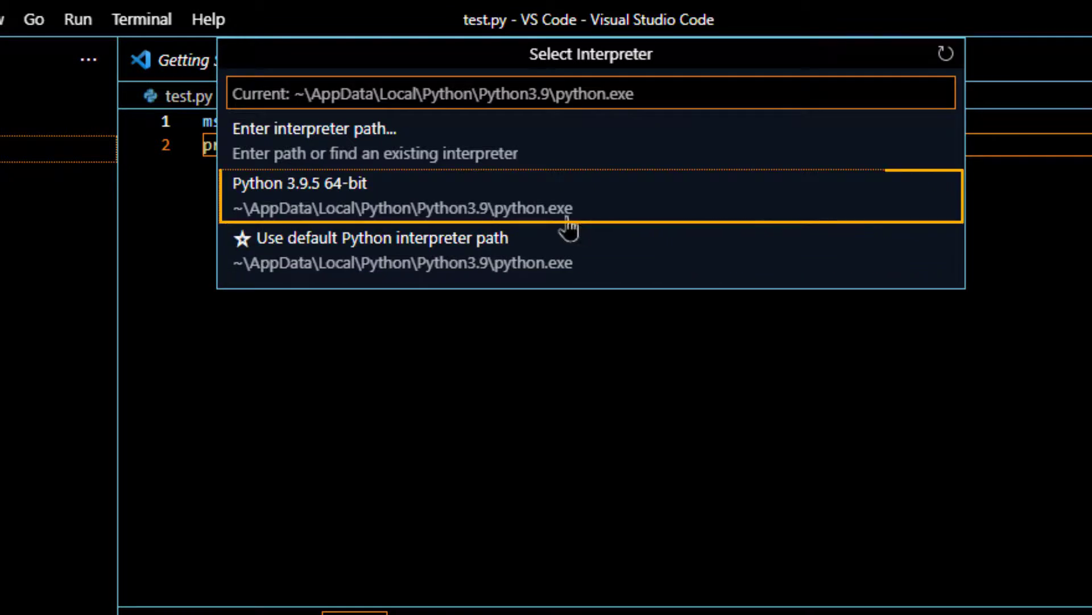
click(487, 212)
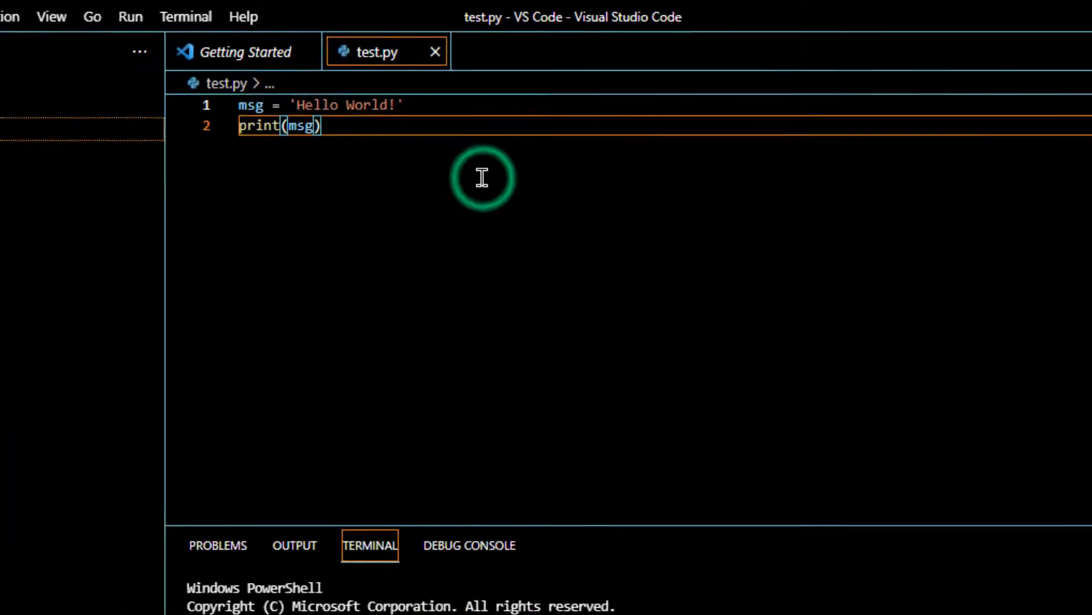